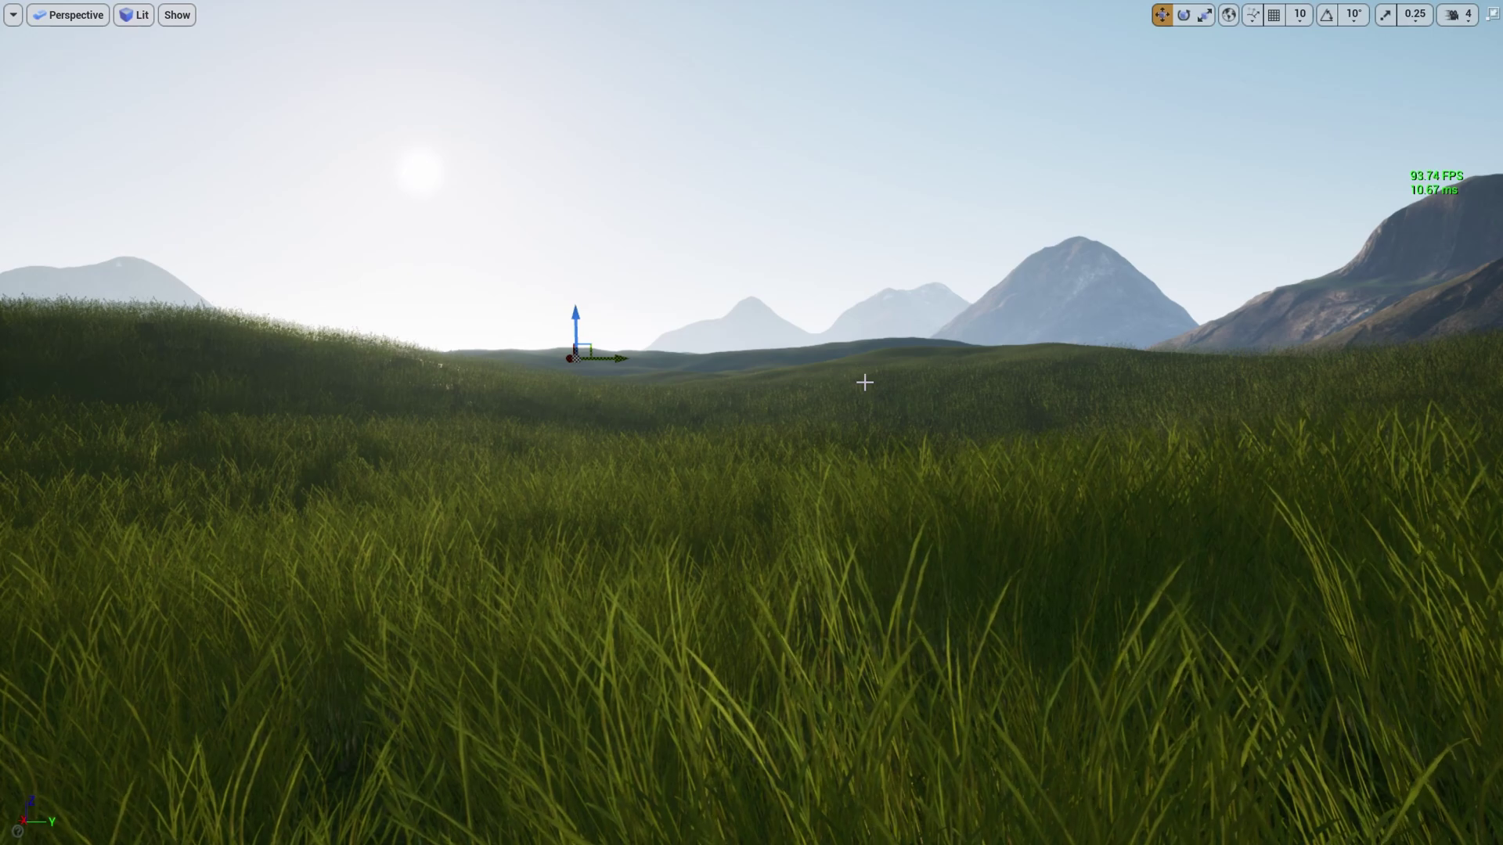
Step: Fly over the grassy hill, then play-test by running the character through the grass
right_drag(893, 380, 751, 493)
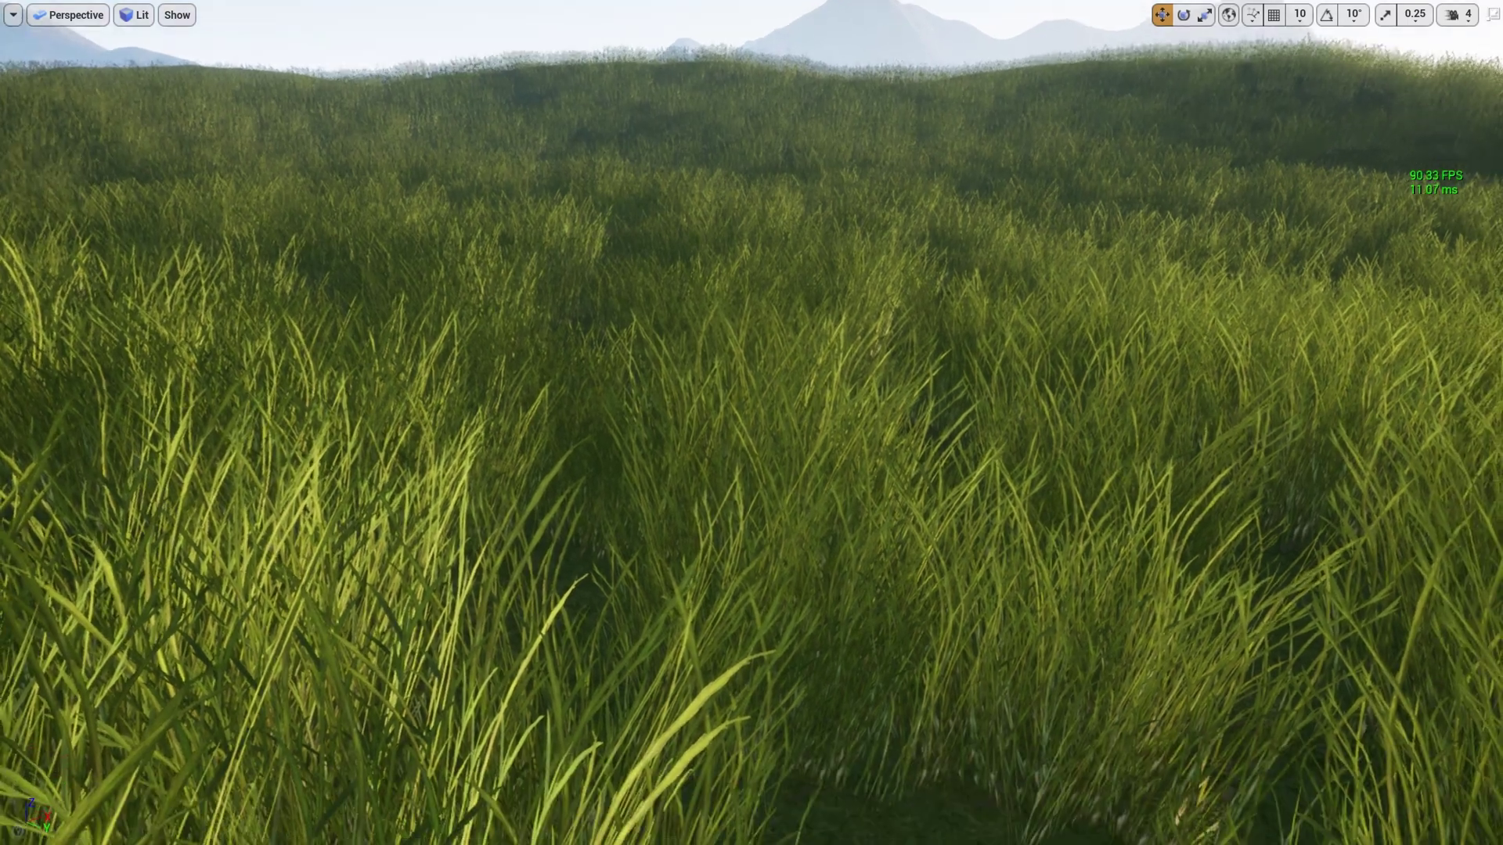
right_drag(751, 424, 751, 517)
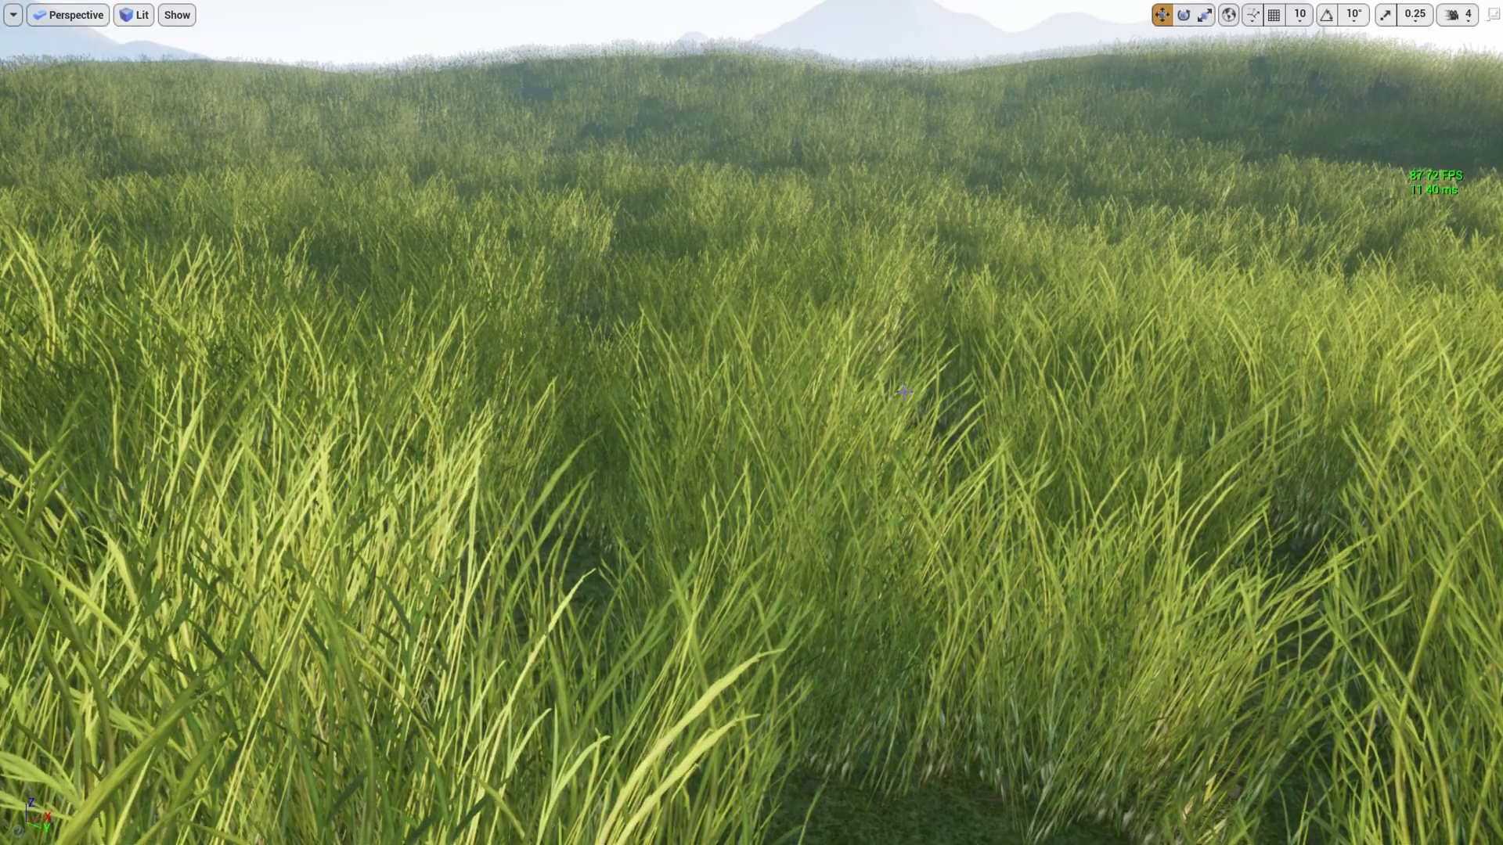
mouse_move(1162, 397)
right_down()
mouse_move(1184, 400)
mouse_move(1124, 402)
right_up()
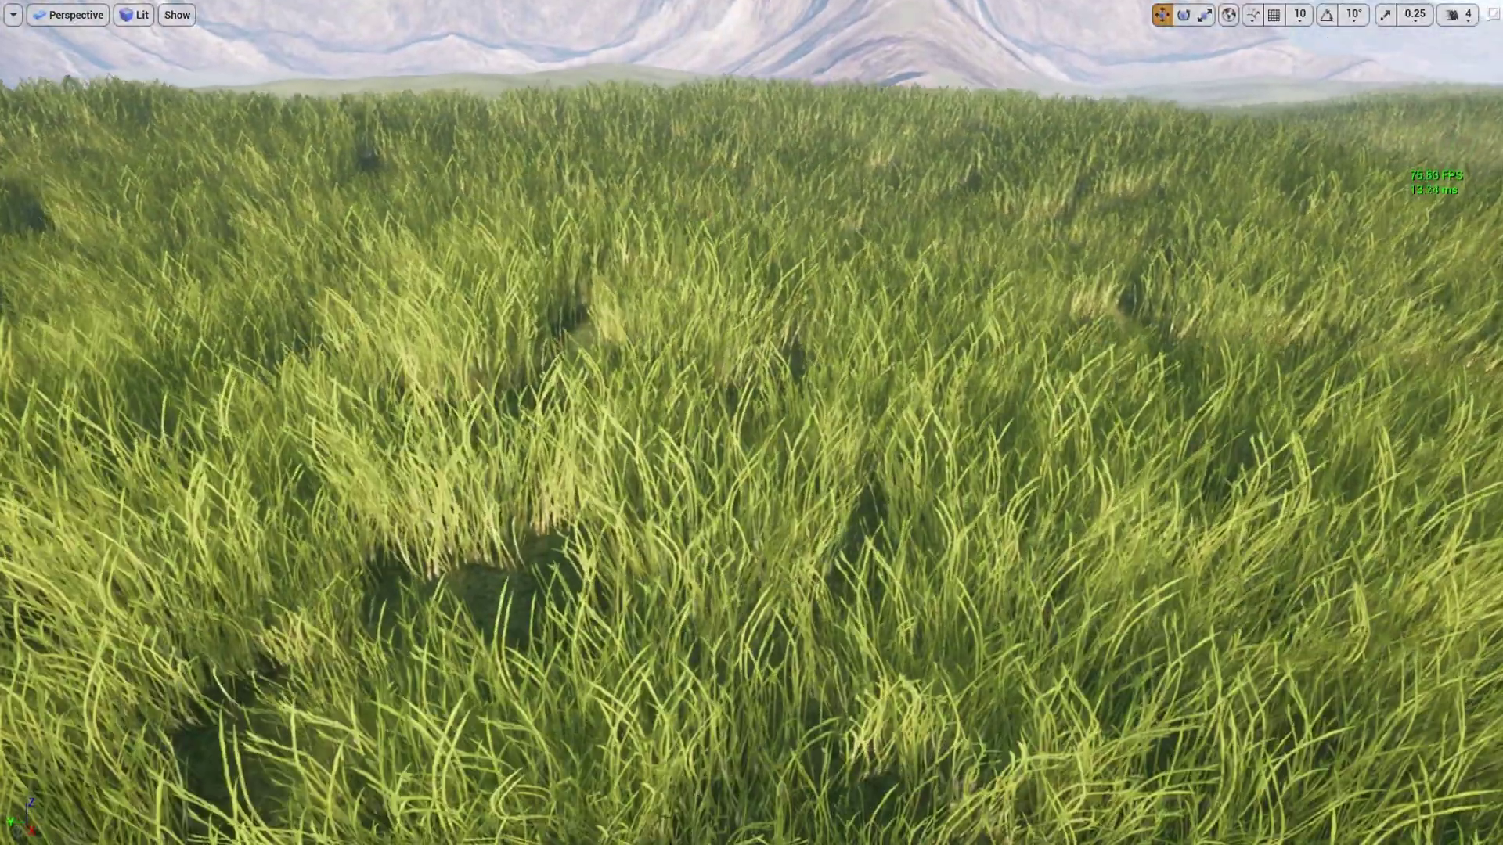
key(alt+p)
key(w)
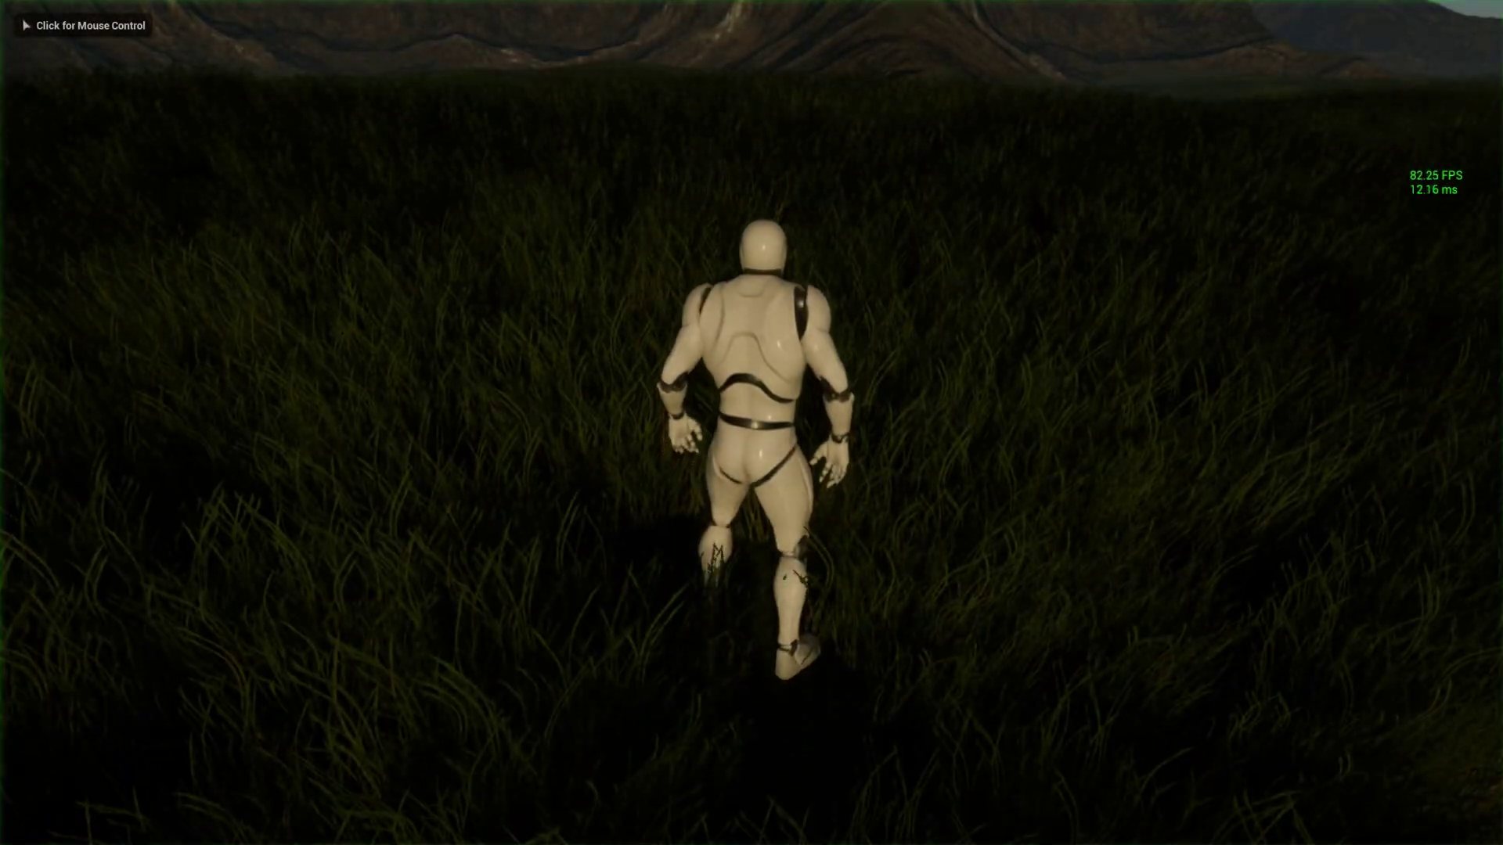
click(1122, 401)
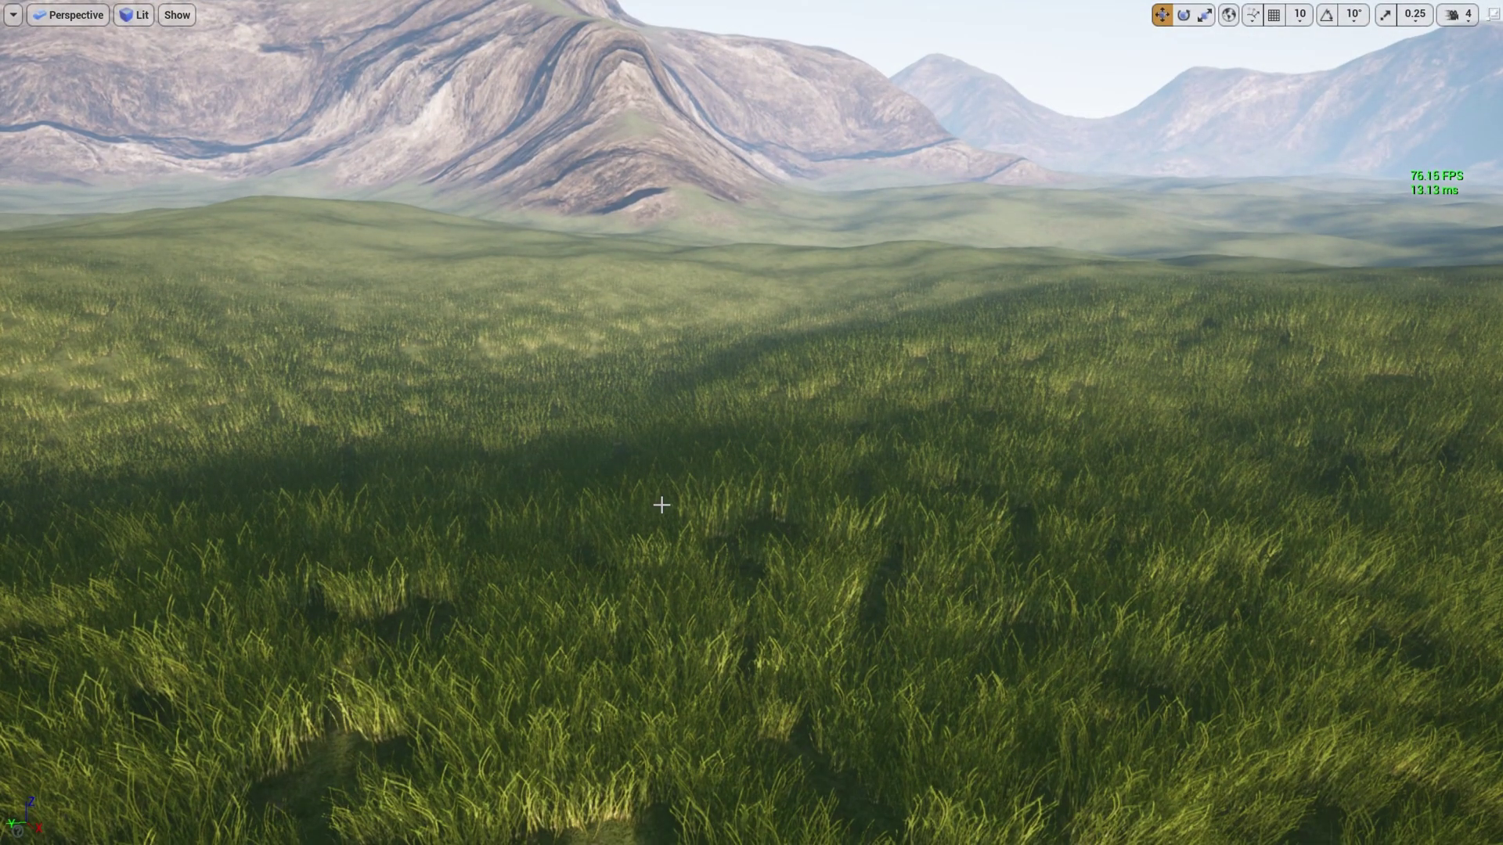
Step: Give GT_Ground a 12000 start and 15000 end cull distance, and save it
key(F11)
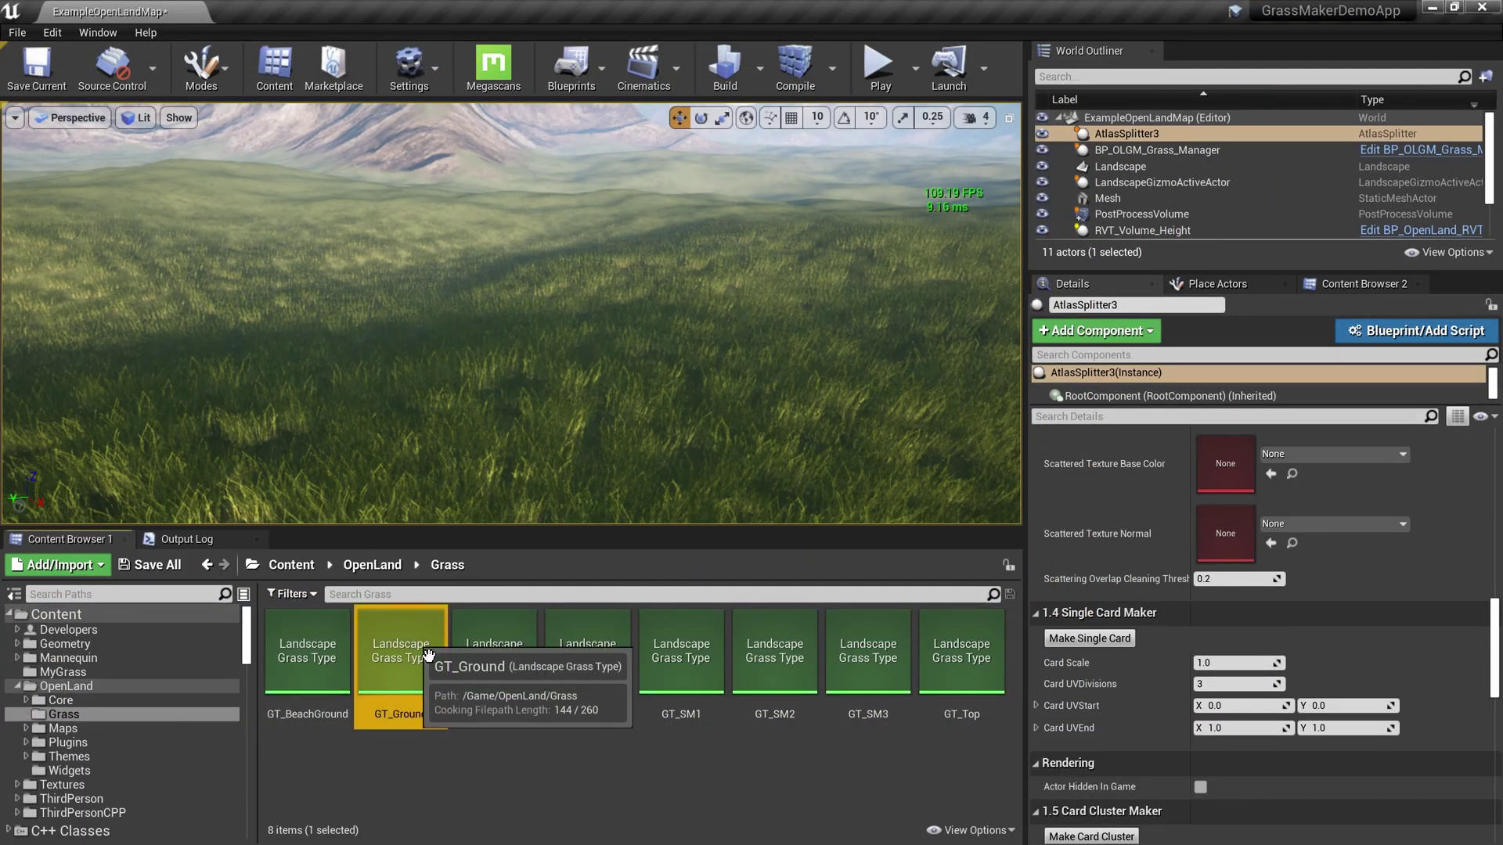
double_click(426, 657)
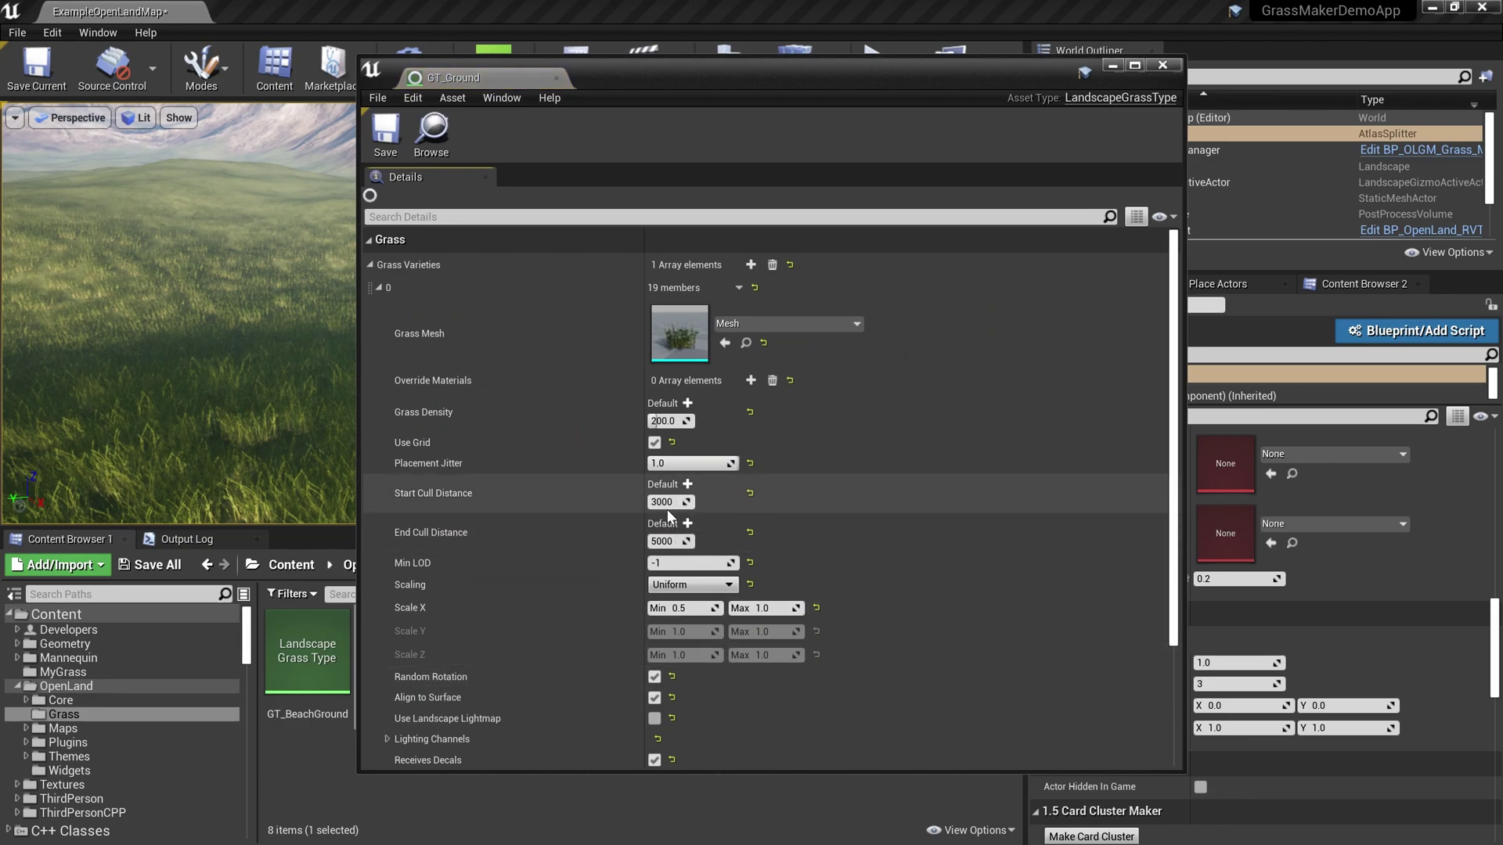
click(684, 543)
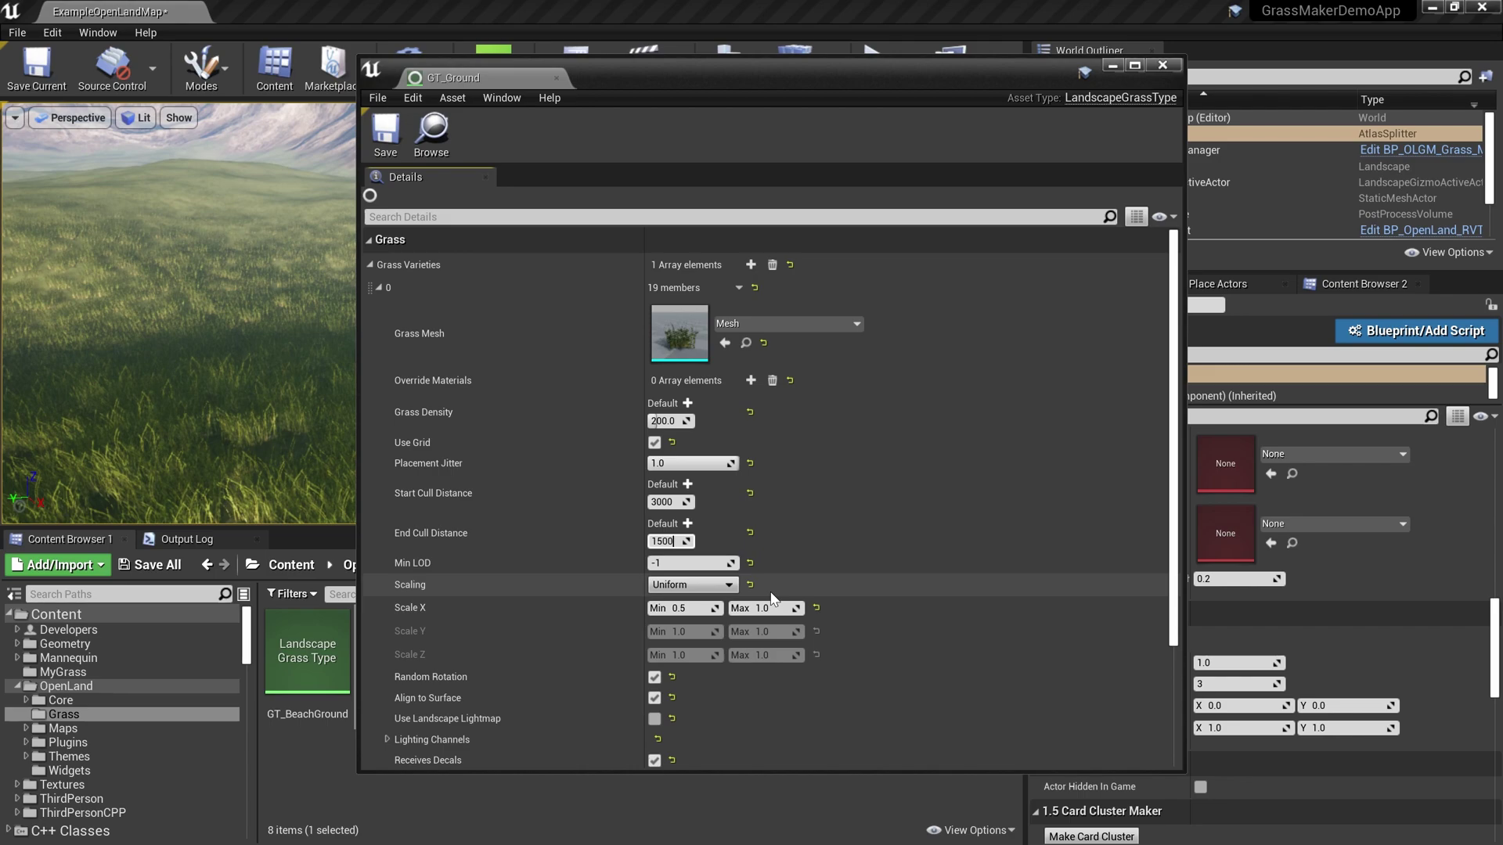
text(0)
click(670, 501)
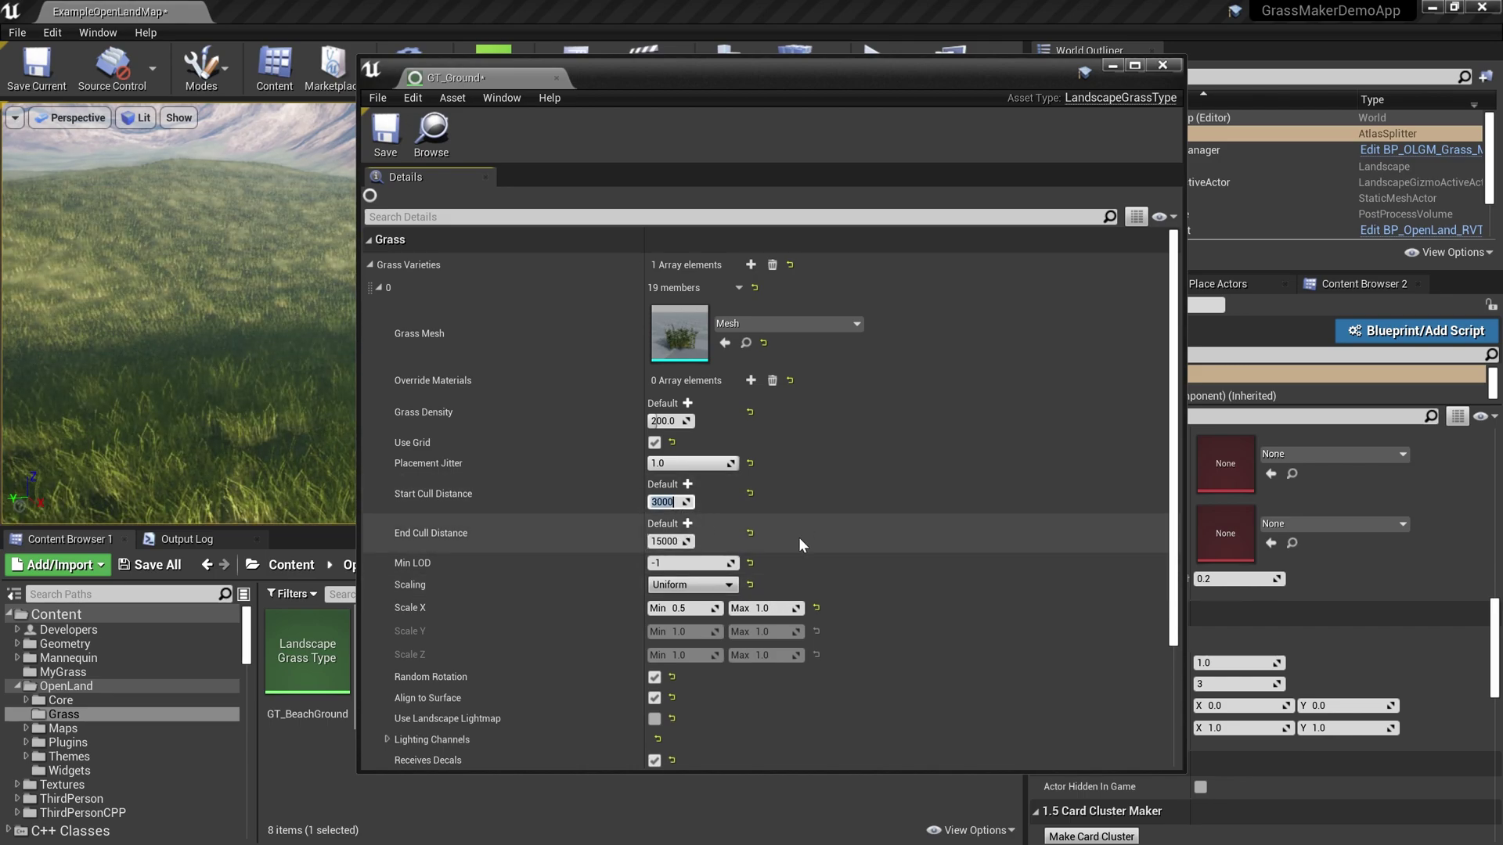
text(12000)
key(Return)
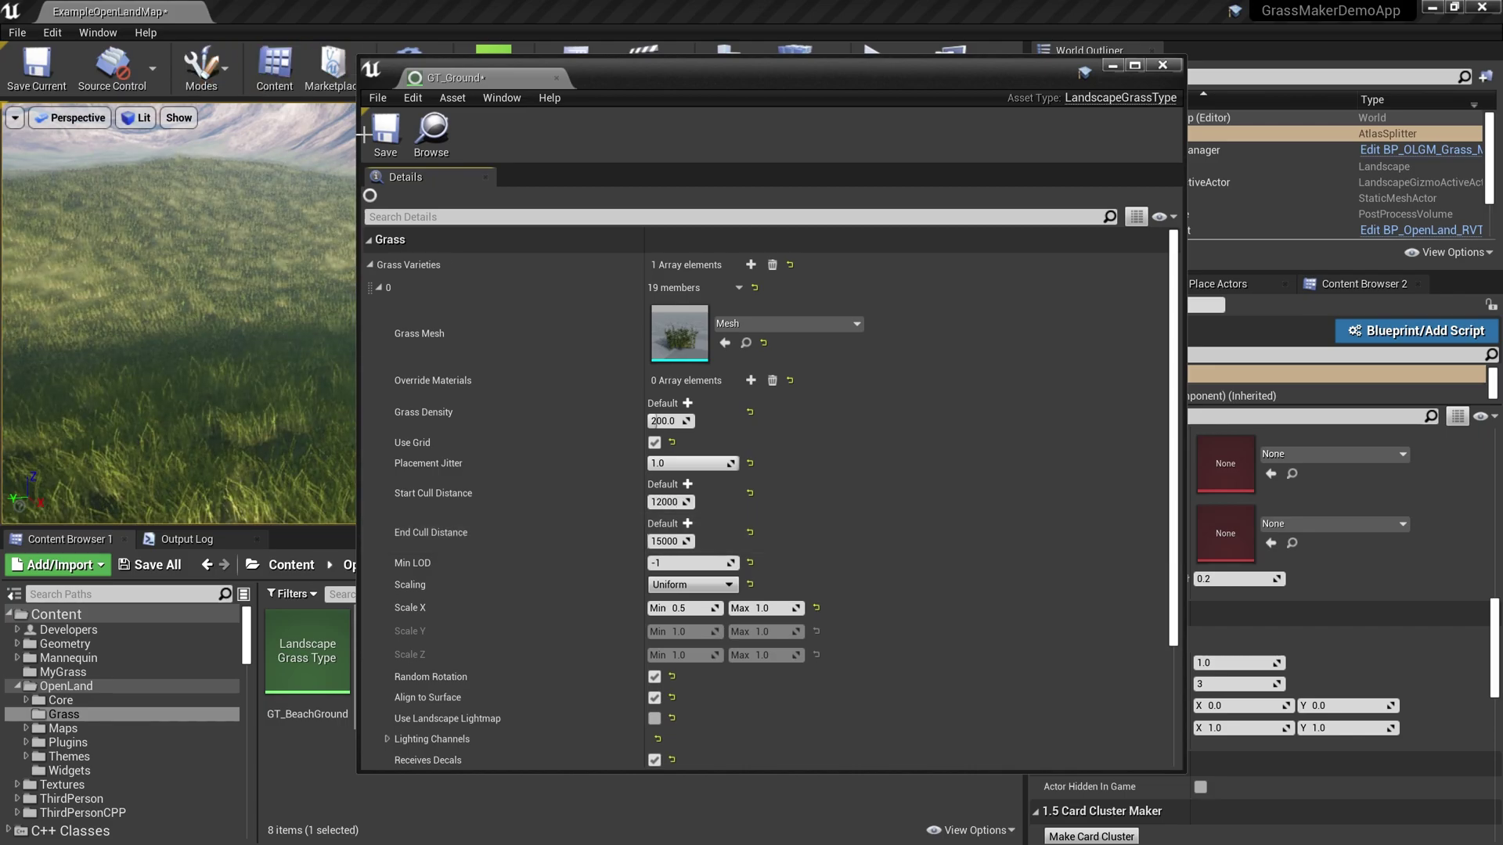
click(385, 131)
click(1161, 68)
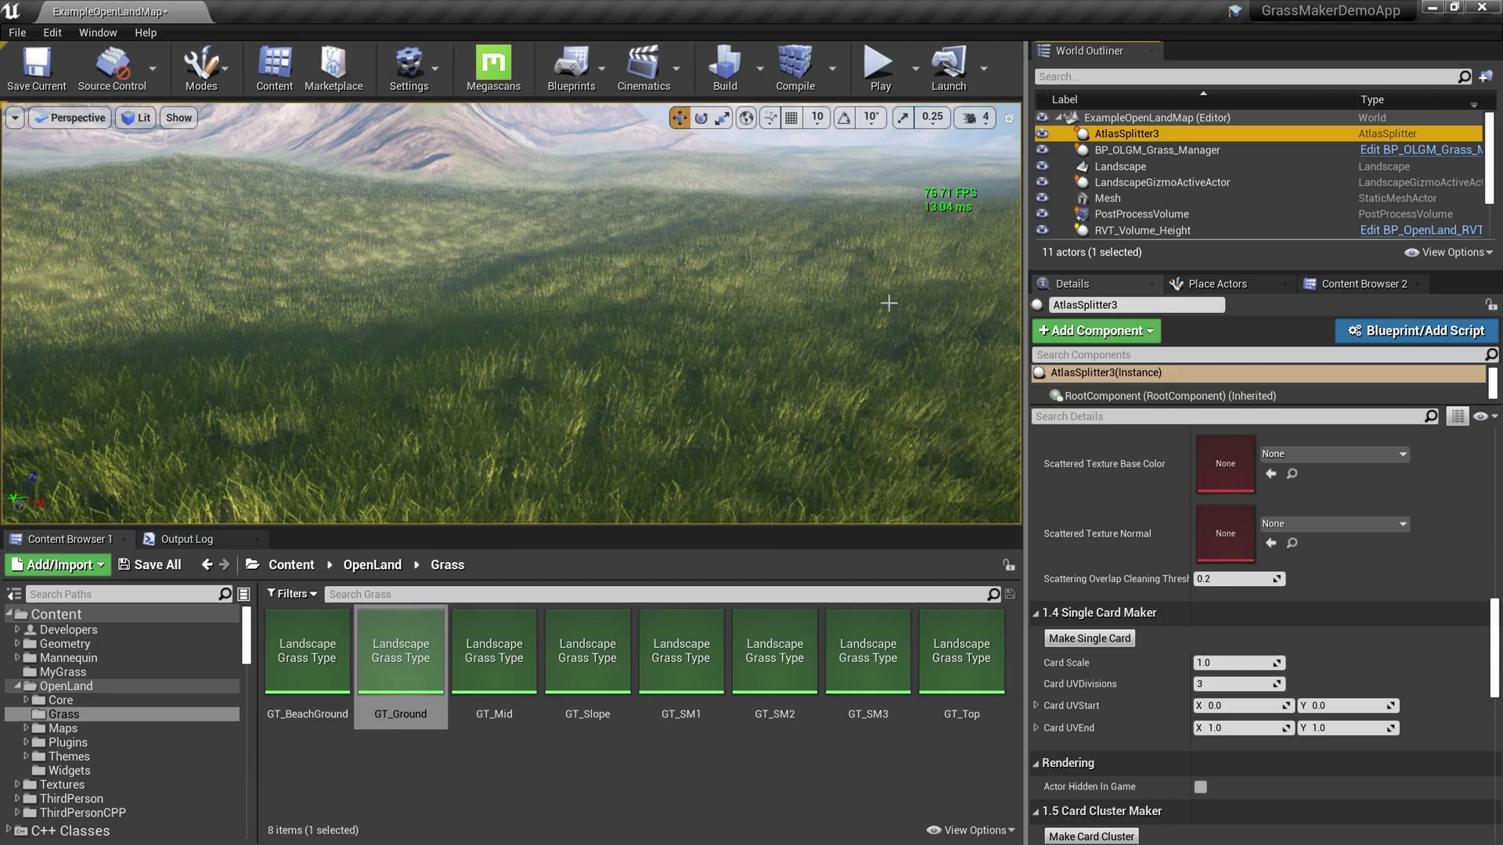
right_drag(511, 314, 510, 294)
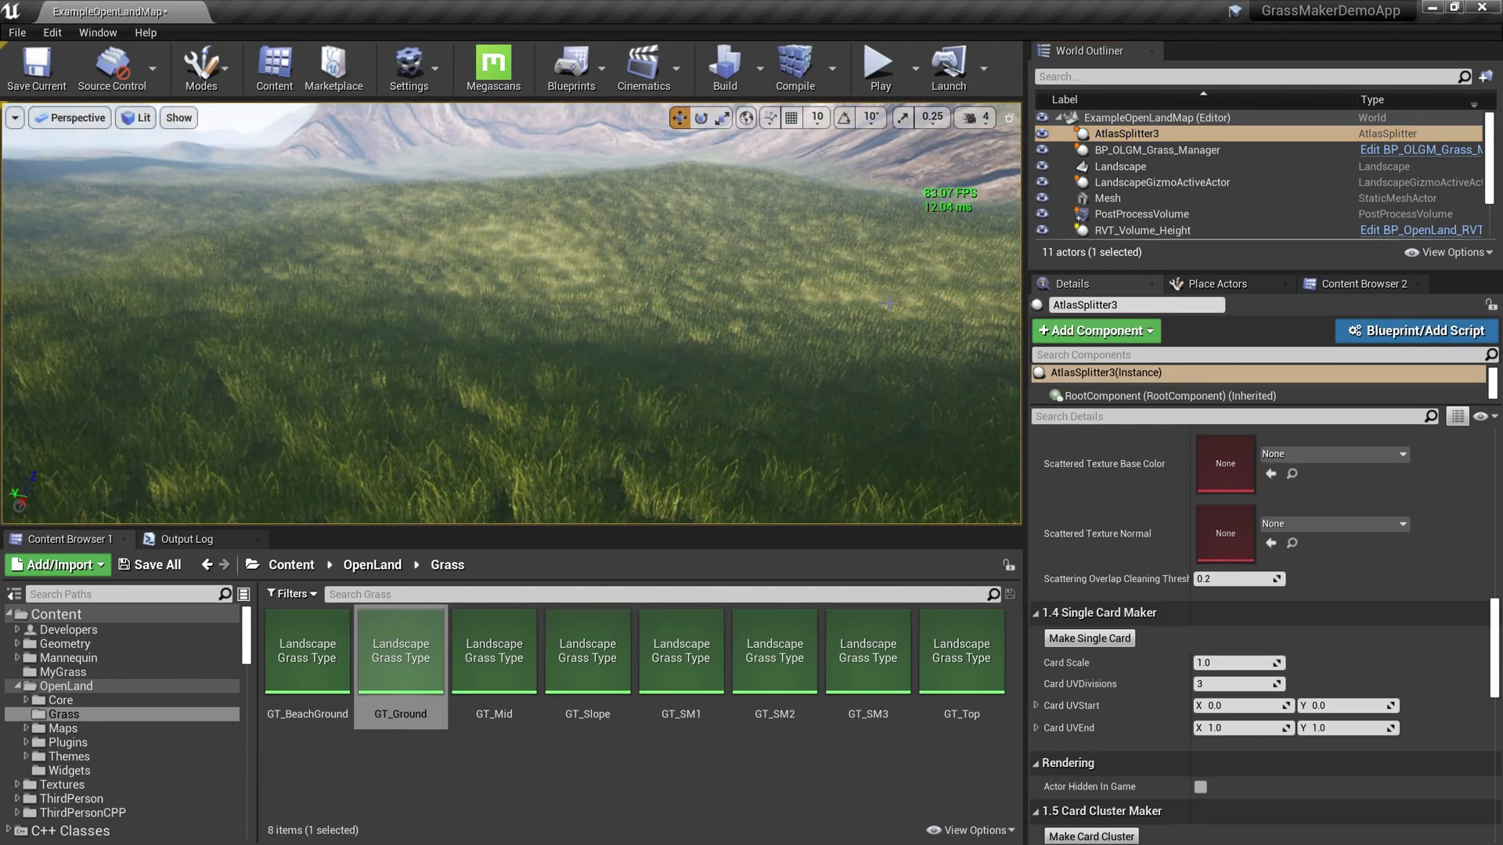
key(F11)
right_drag(889, 303, 901, 303)
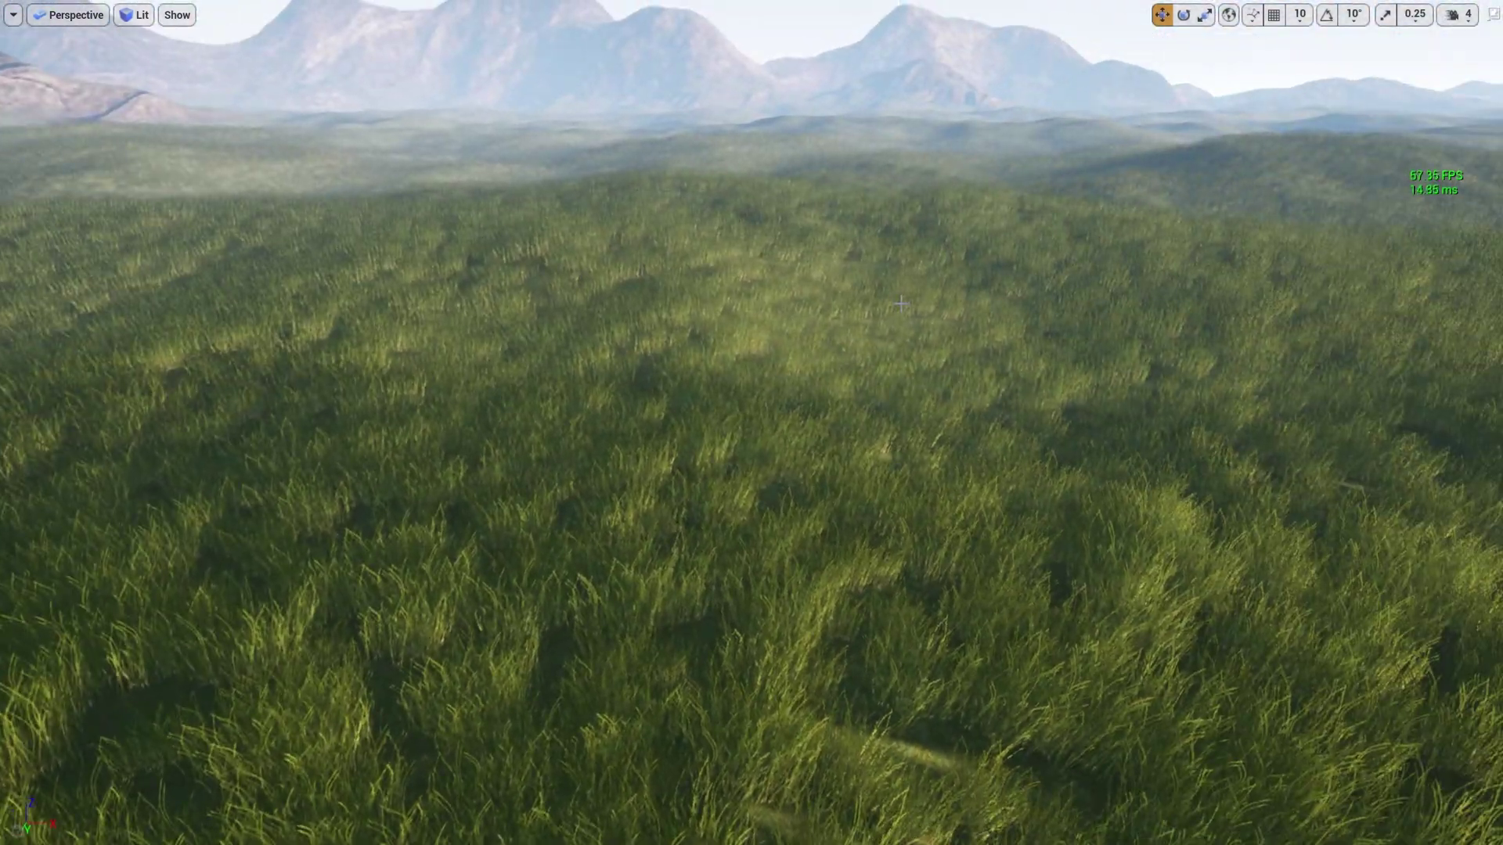
key(alt+p)
key(w)
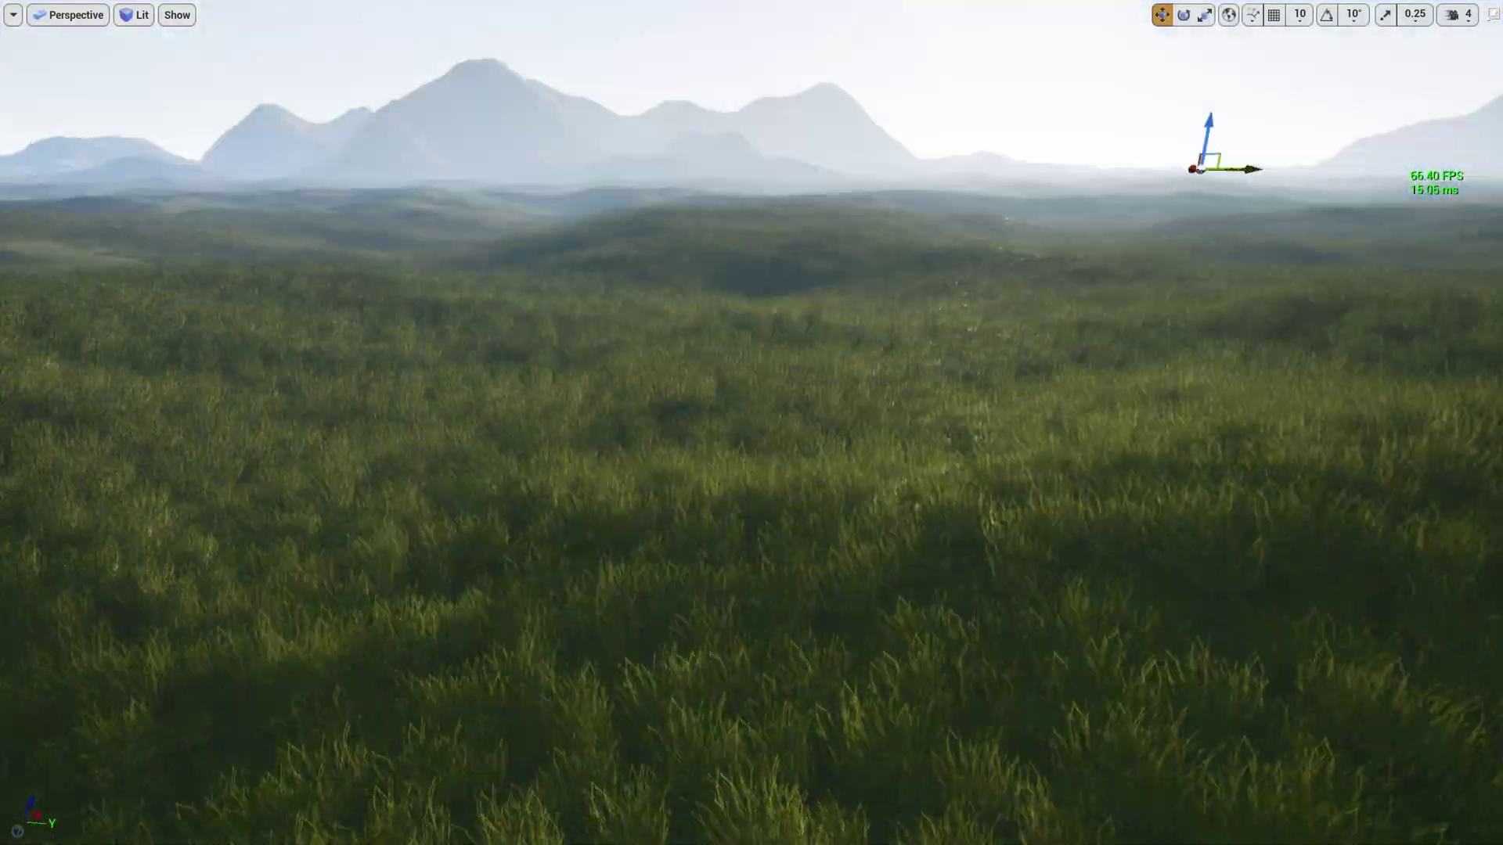
right_drag(581, 502, 582, 503)
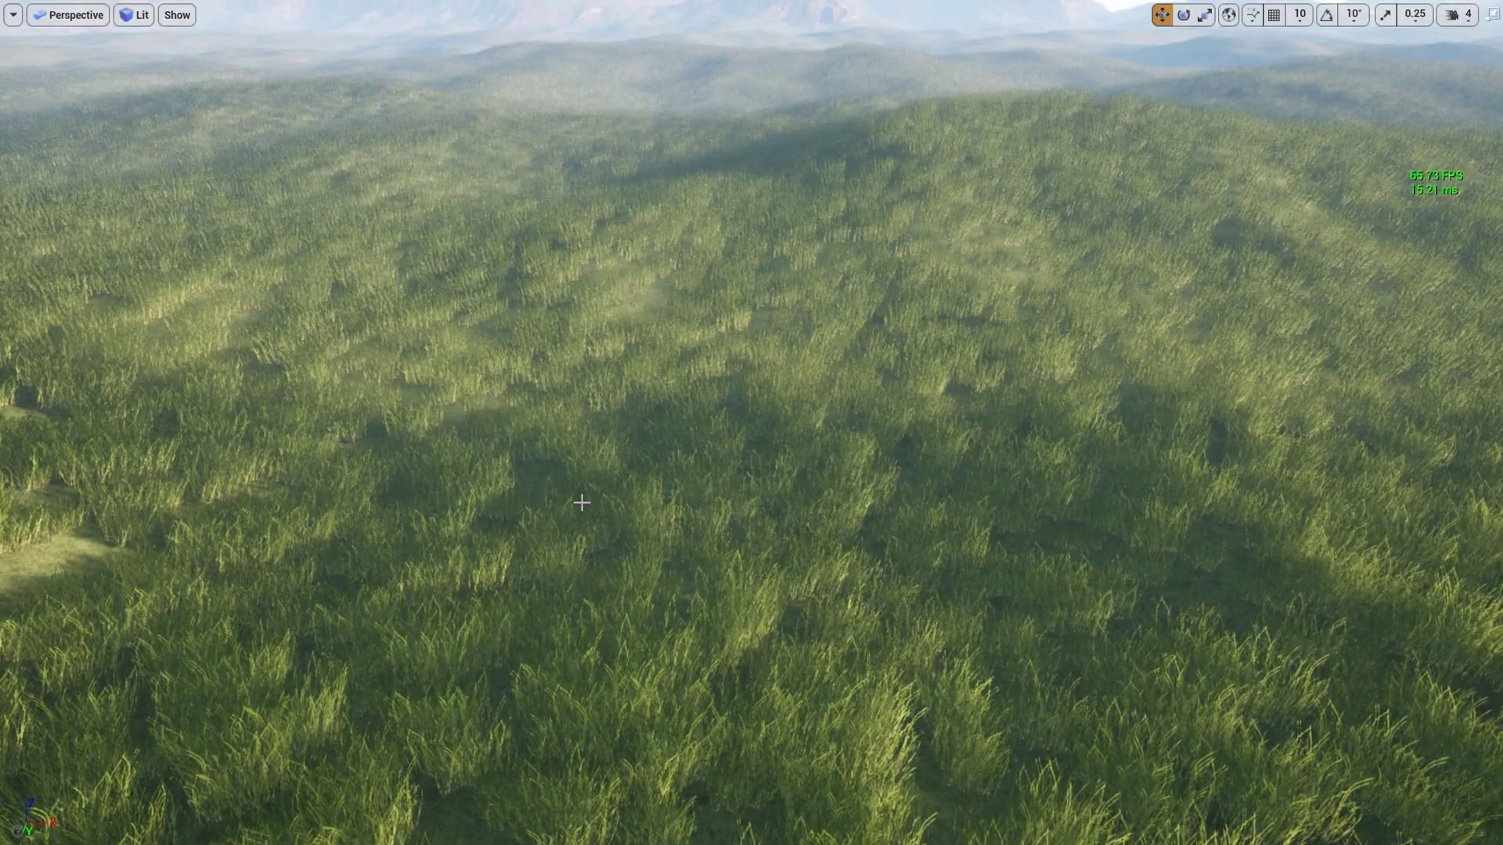
key(F11)
right_drag(643, 453, 627, 400)
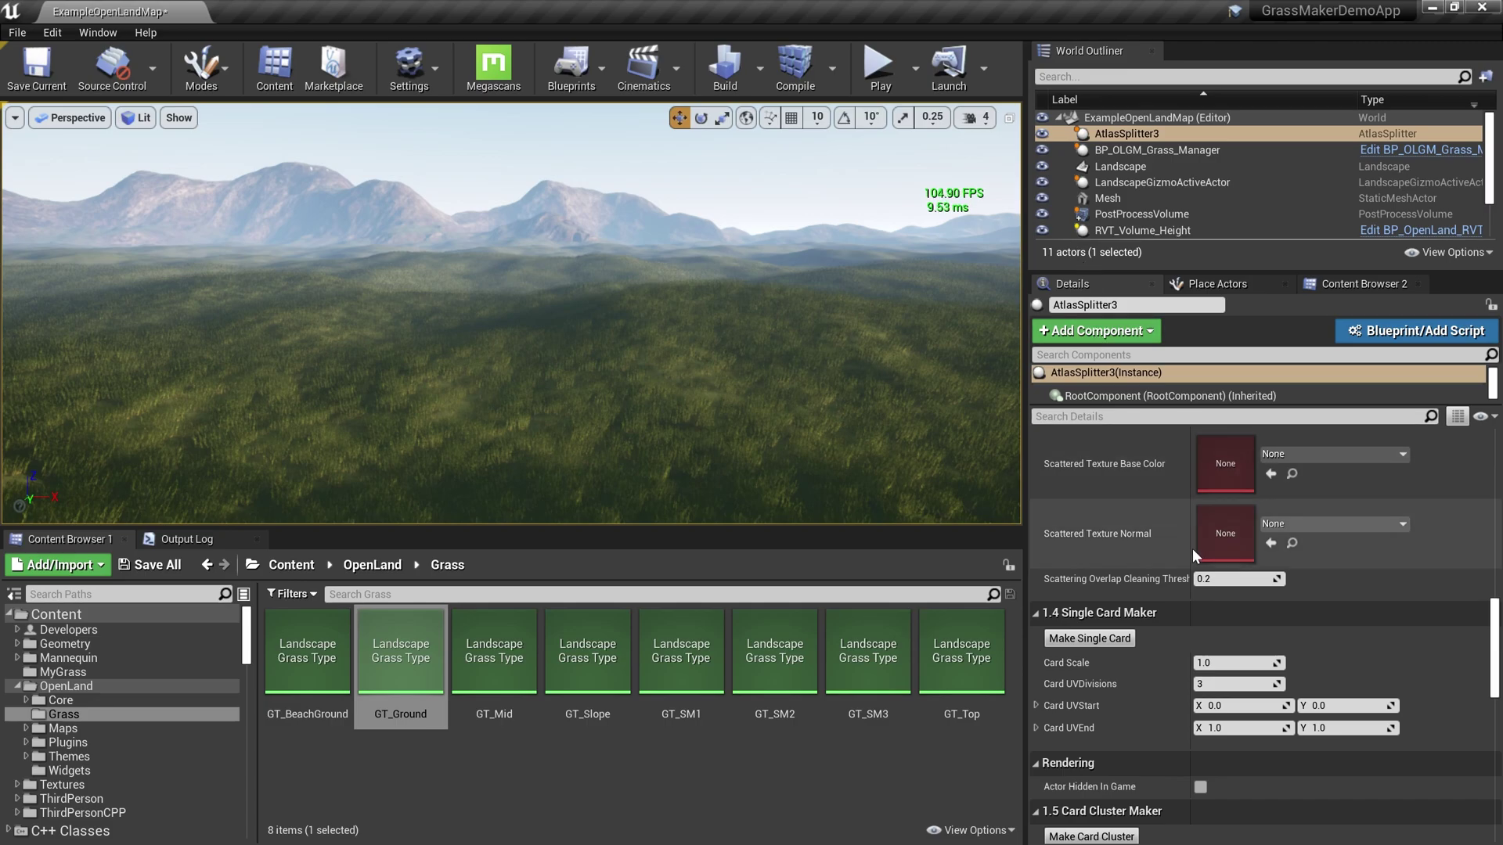
scroll(1191, 549, up, 2)
scroll(1210, 568, up, 3)
scroll(1211, 569, up, 3)
scroll(1211, 573, up, 2)
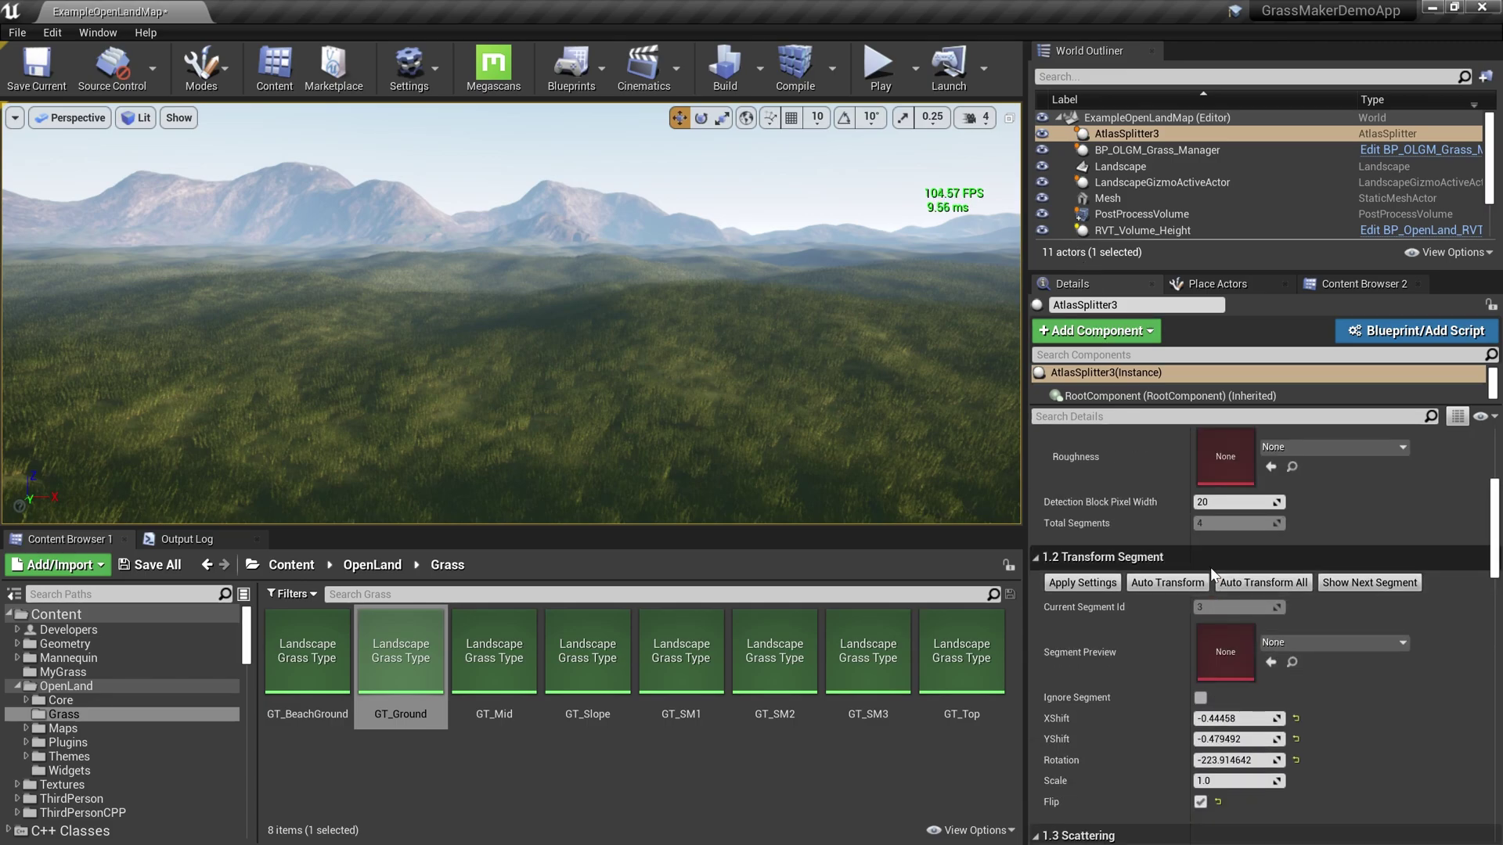
scroll(1211, 573, up, 2)
scroll(1211, 568, up, 2)
scroll(1211, 570, up, 2)
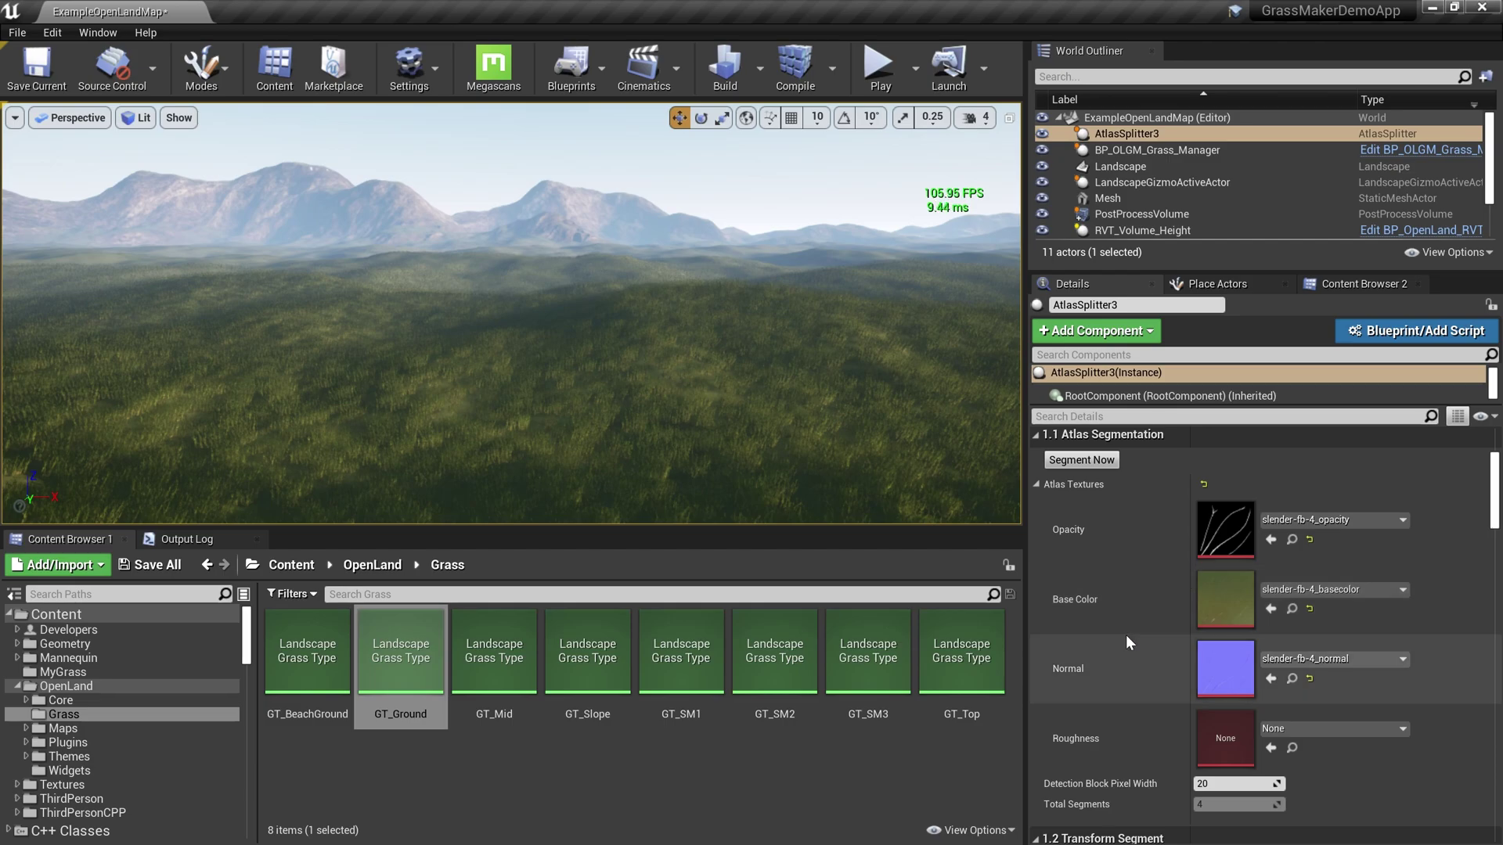
scroll(1120, 643, up, 2)
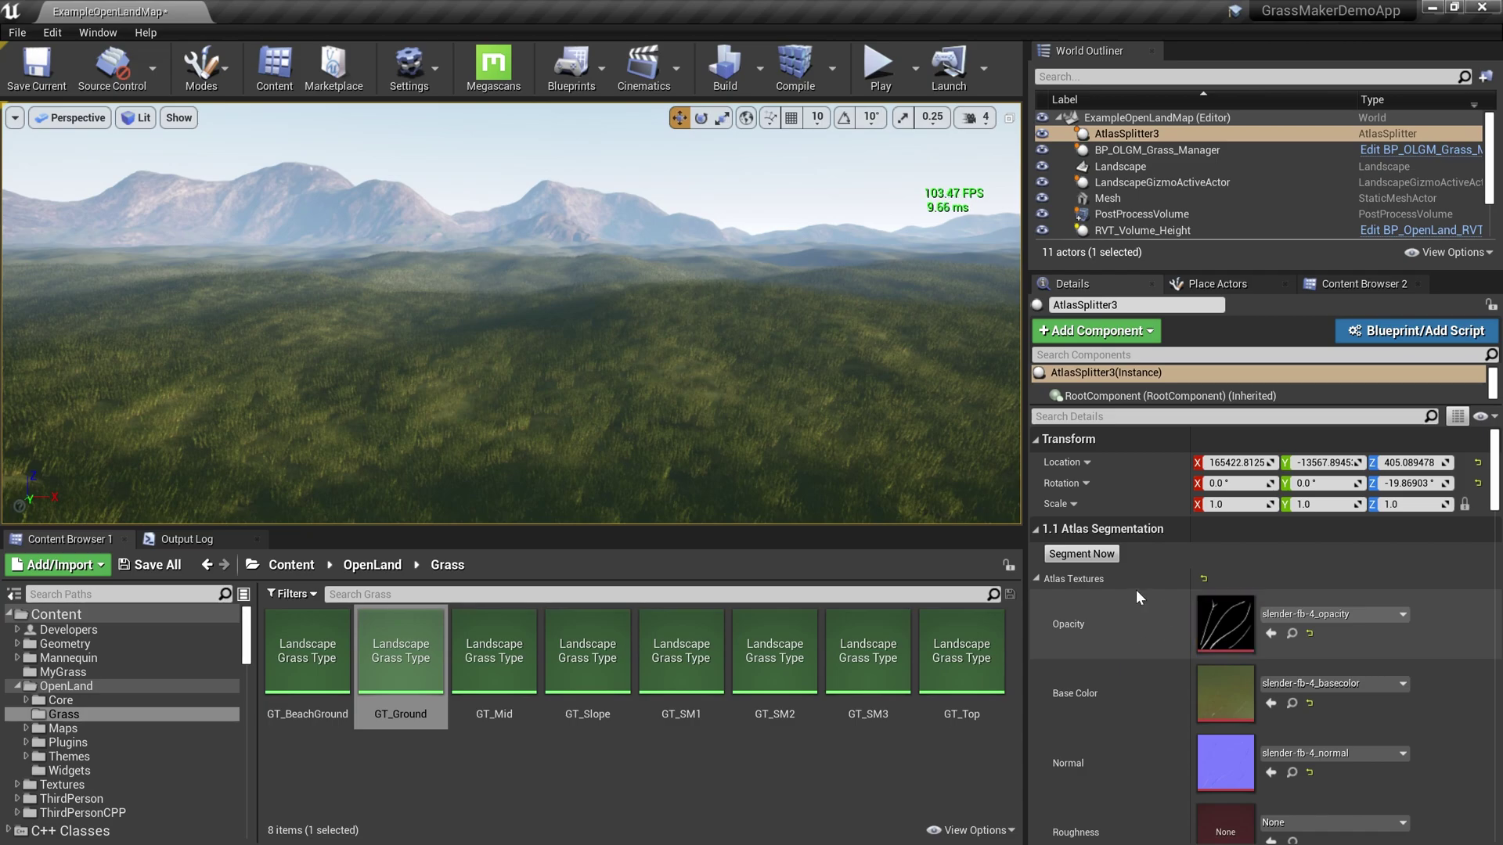
scroll(1240, 636, down, 1)
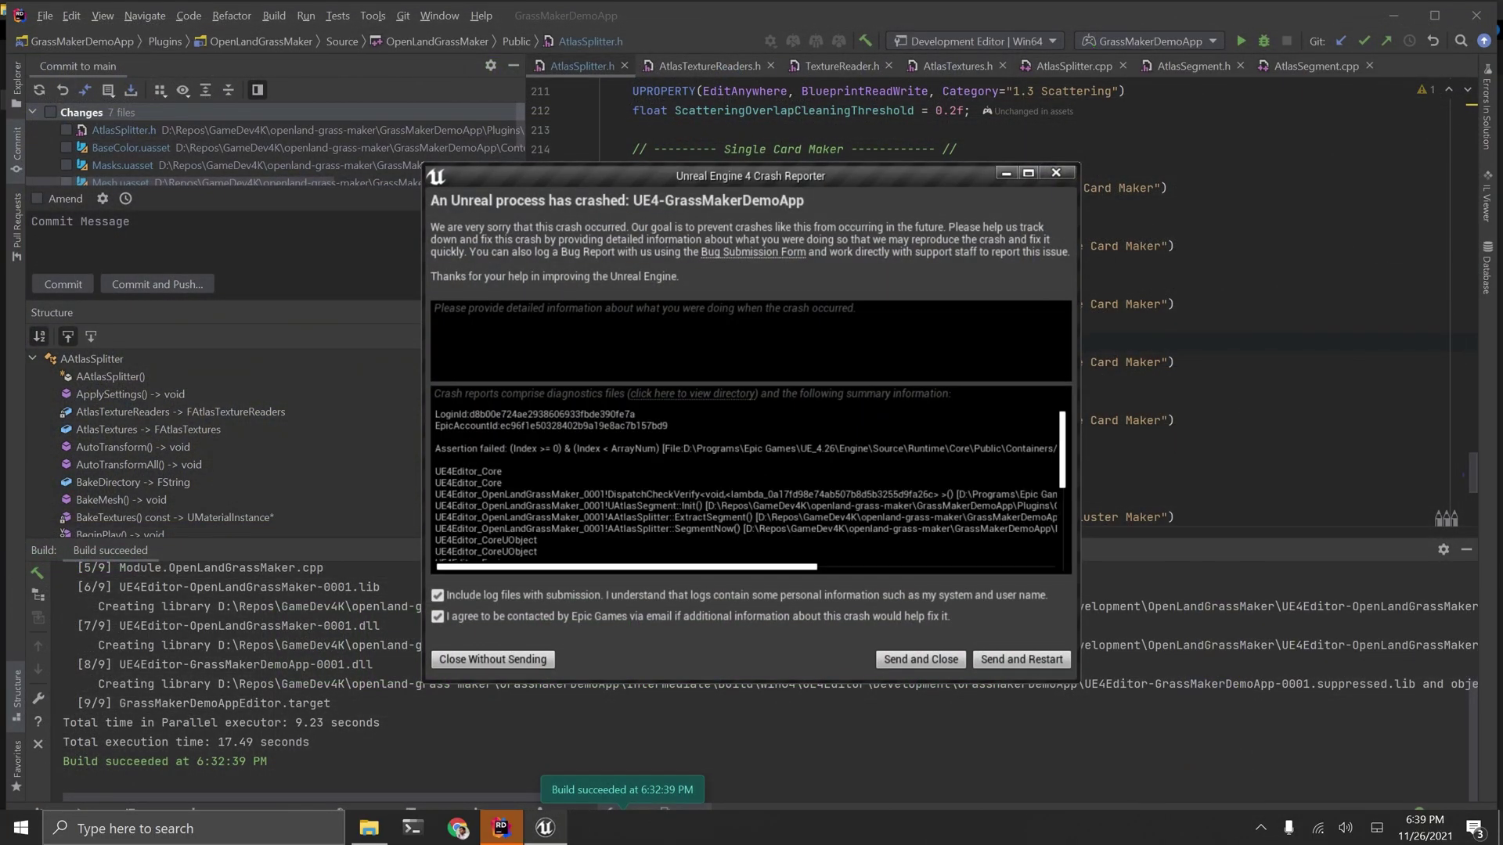
Step: Send the crash report from the Crash Reporter and restart the editor
click(1036, 665)
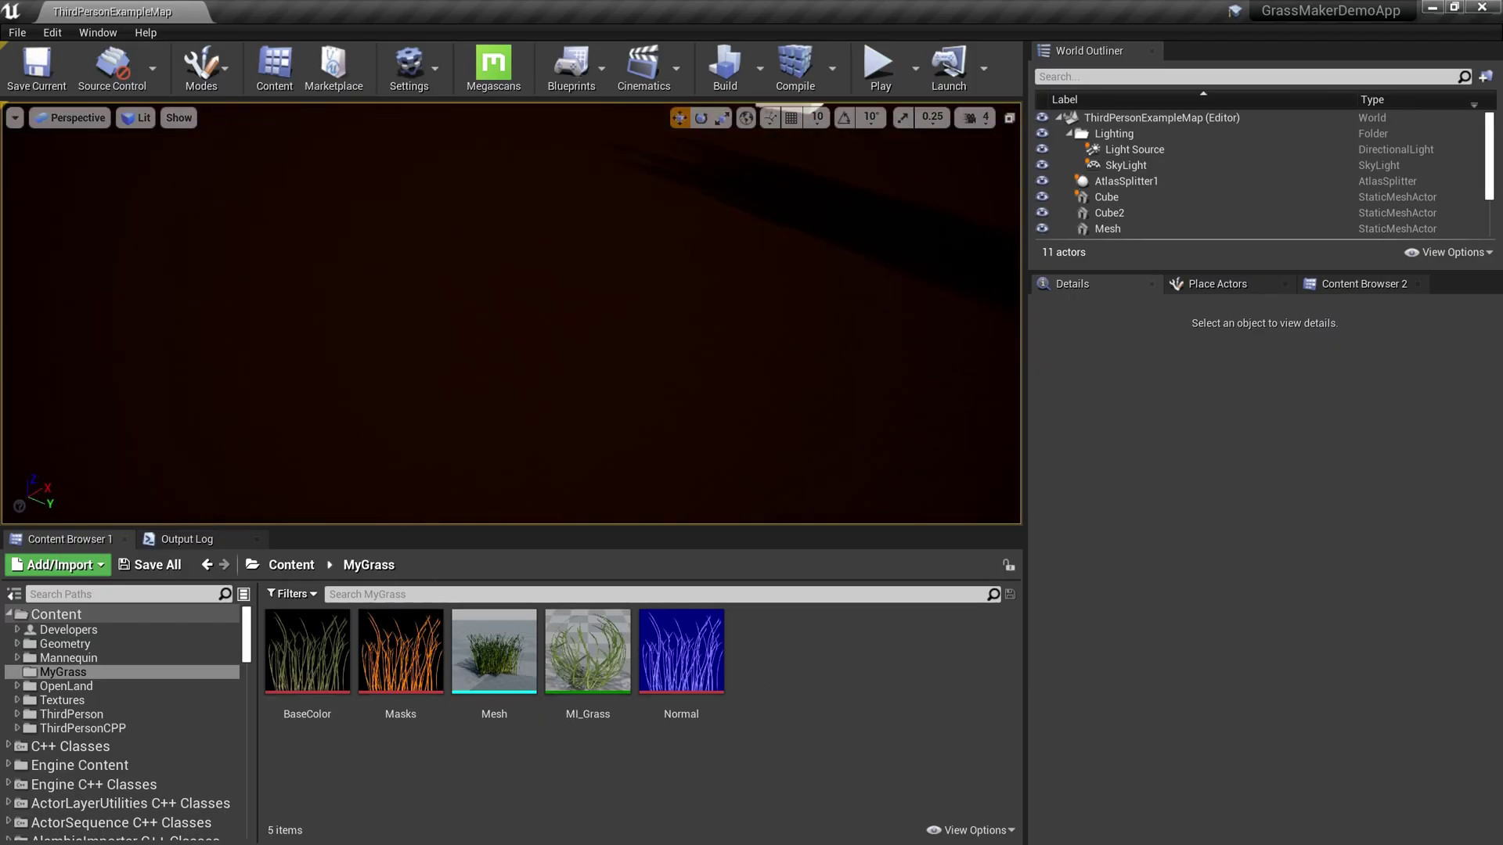
Step: Select AtlasSplitter1 near the grass clump and run Segment Now to get 4 blade segments
mouse_move(588, 420)
mouse_down()
mouse_move(587, 352)
mouse_move(920, 240)
mouse_up()
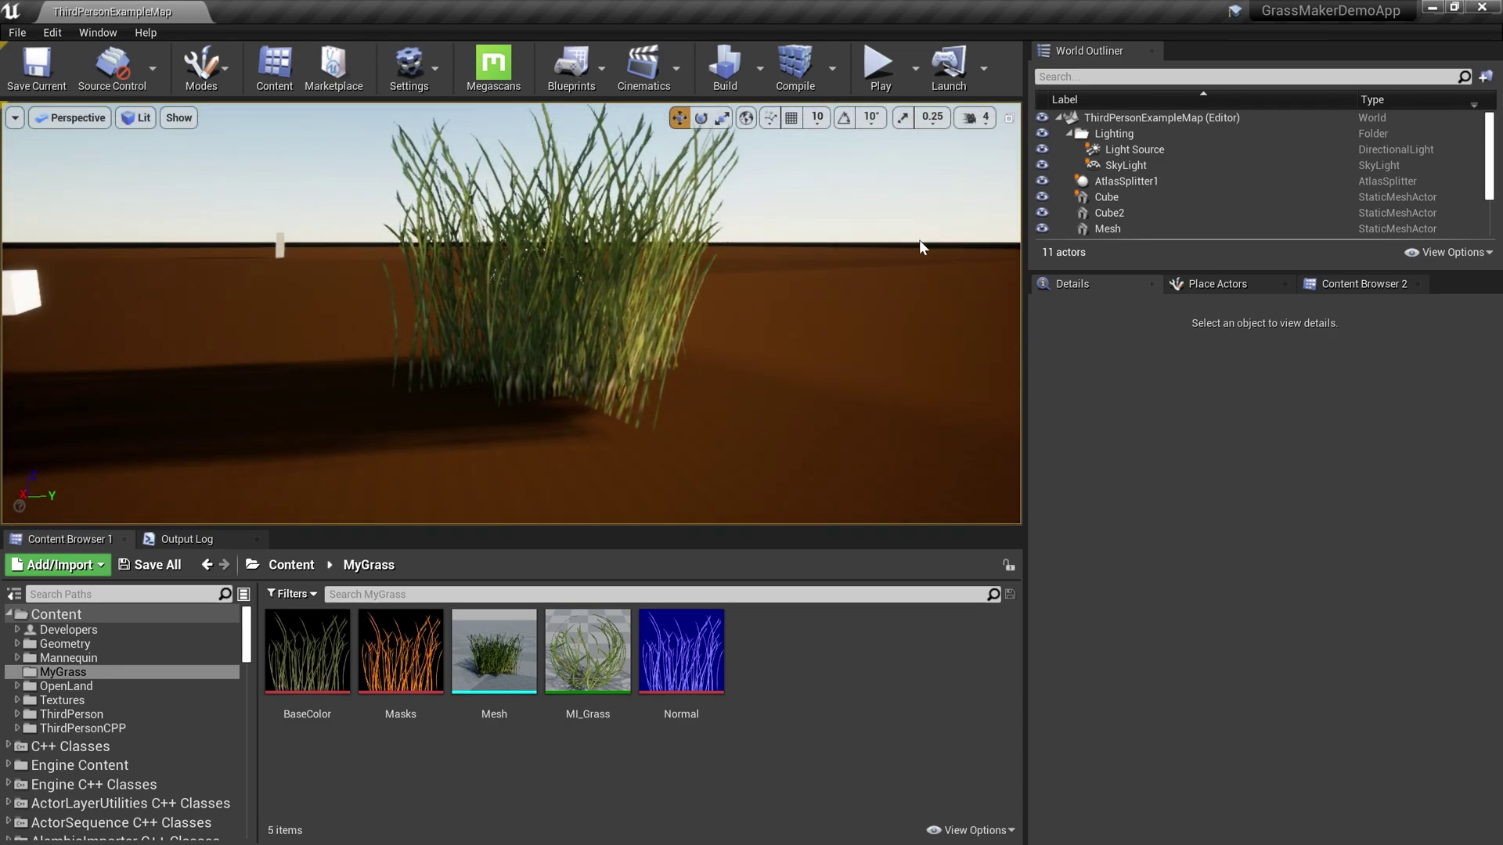
click(1133, 181)
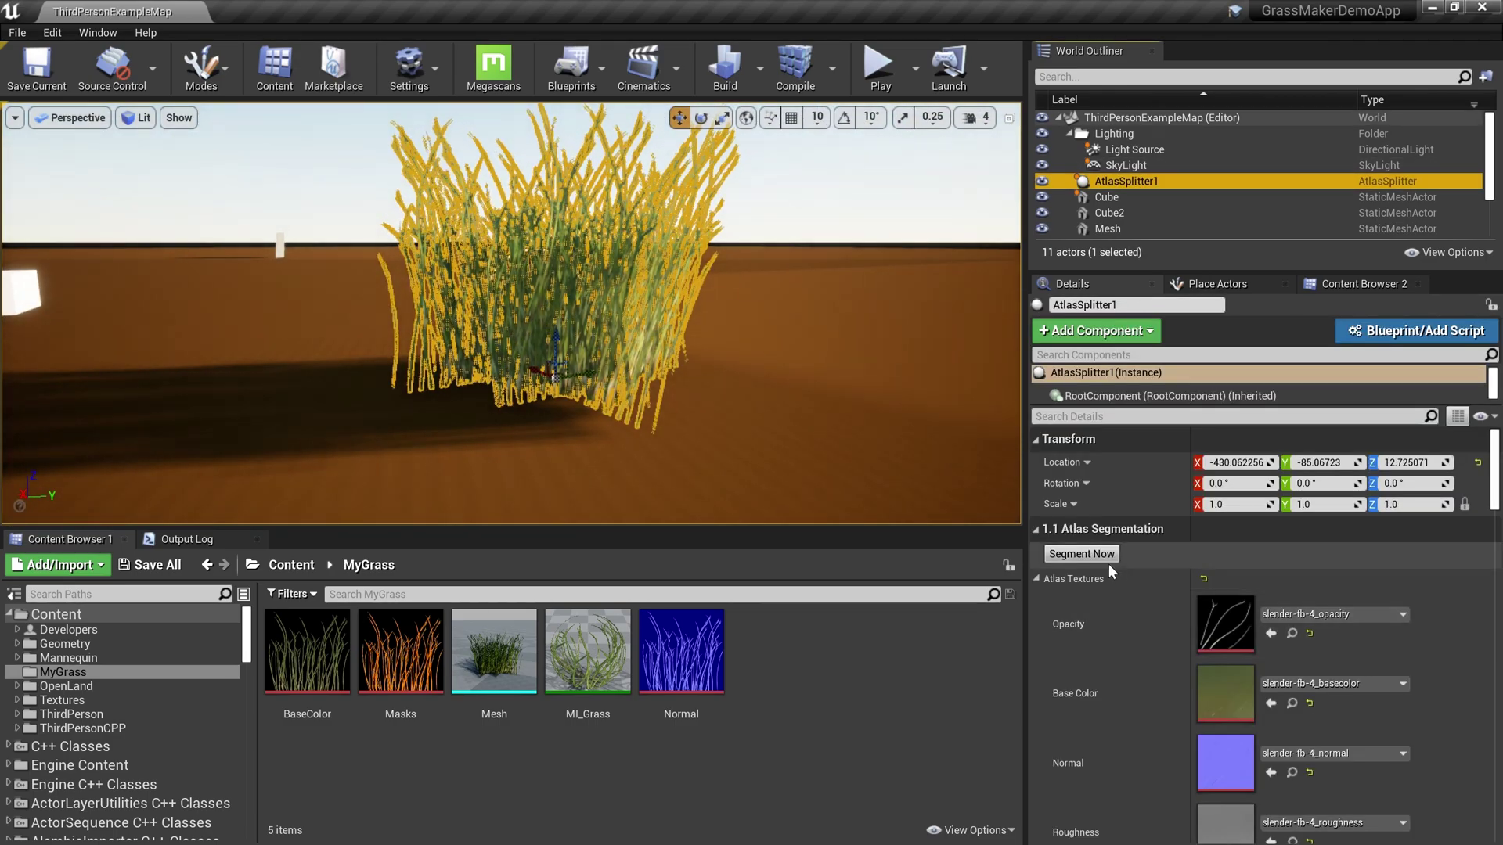
scroll(1109, 564, down, 3)
scroll(1201, 609, up, 2)
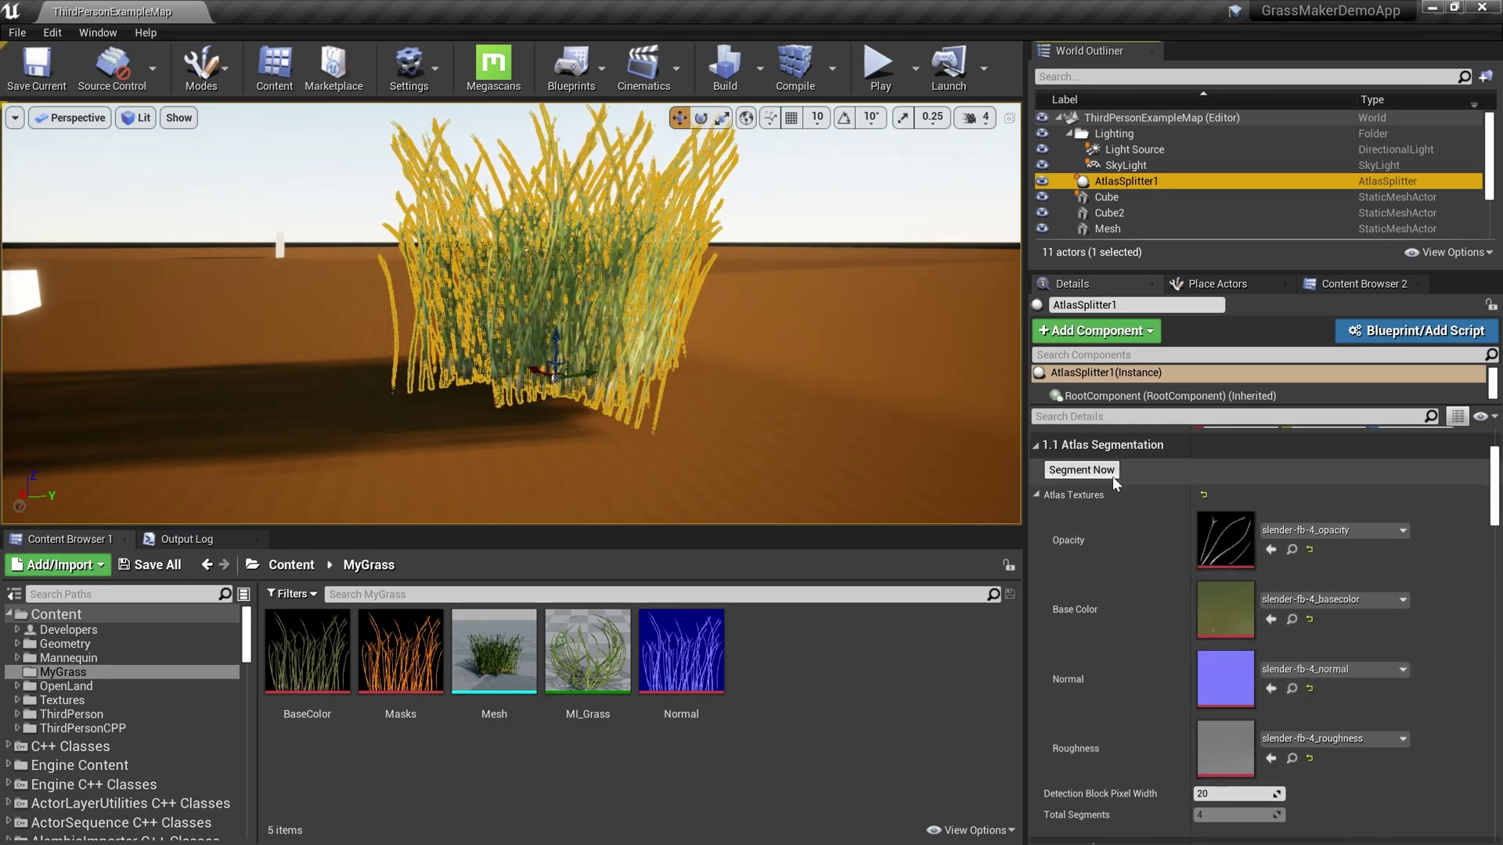
click(1081, 469)
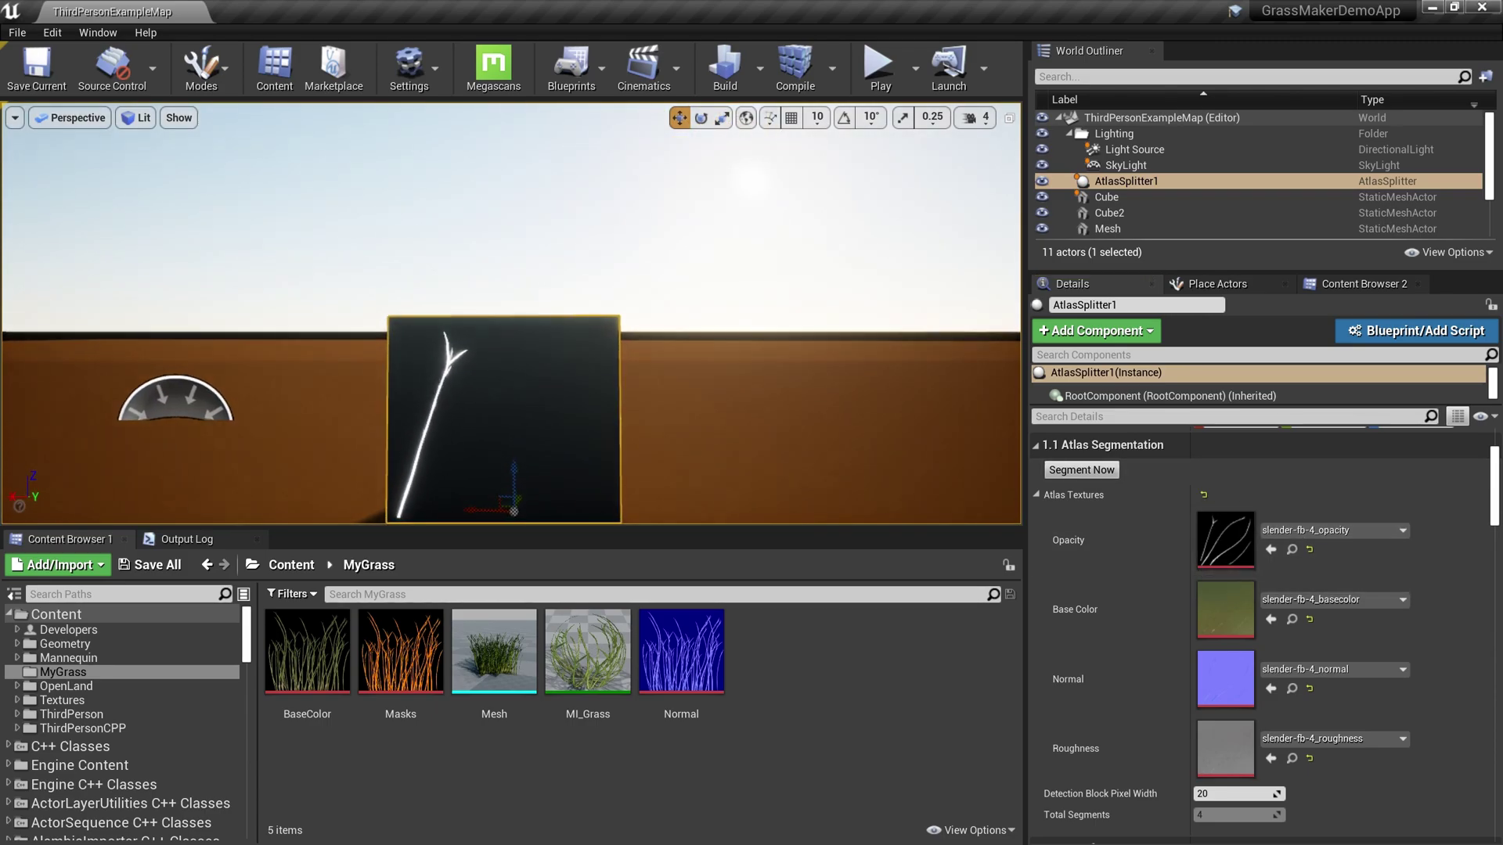
scroll(1245, 632, down, 5)
scroll(1183, 558, up, 4)
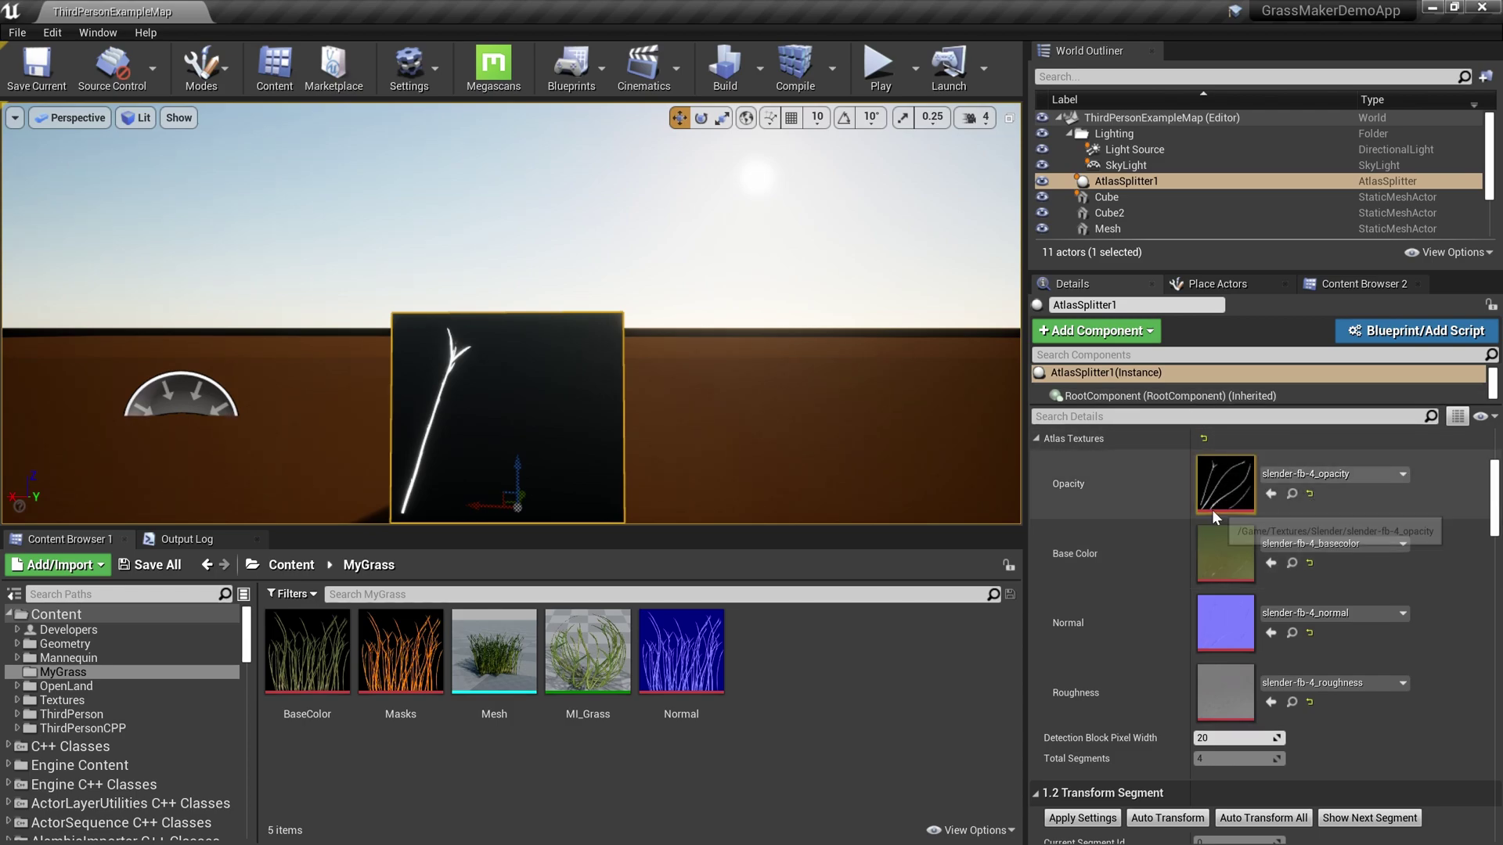
scroll(1205, 527, down, 3)
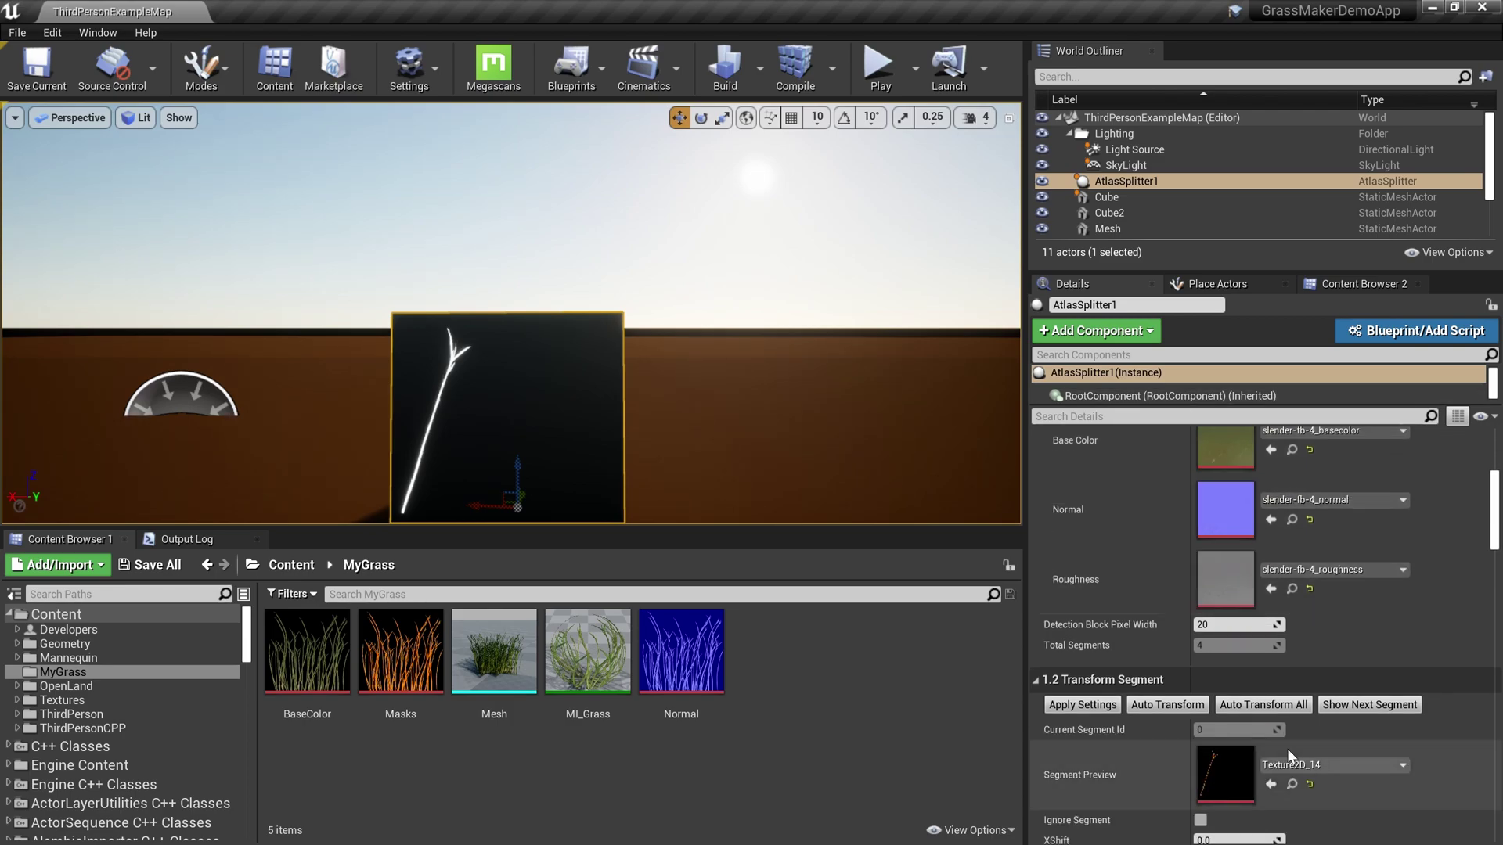
Step: Run Auto Transform All, then preview the next two segments on the card
click(1278, 707)
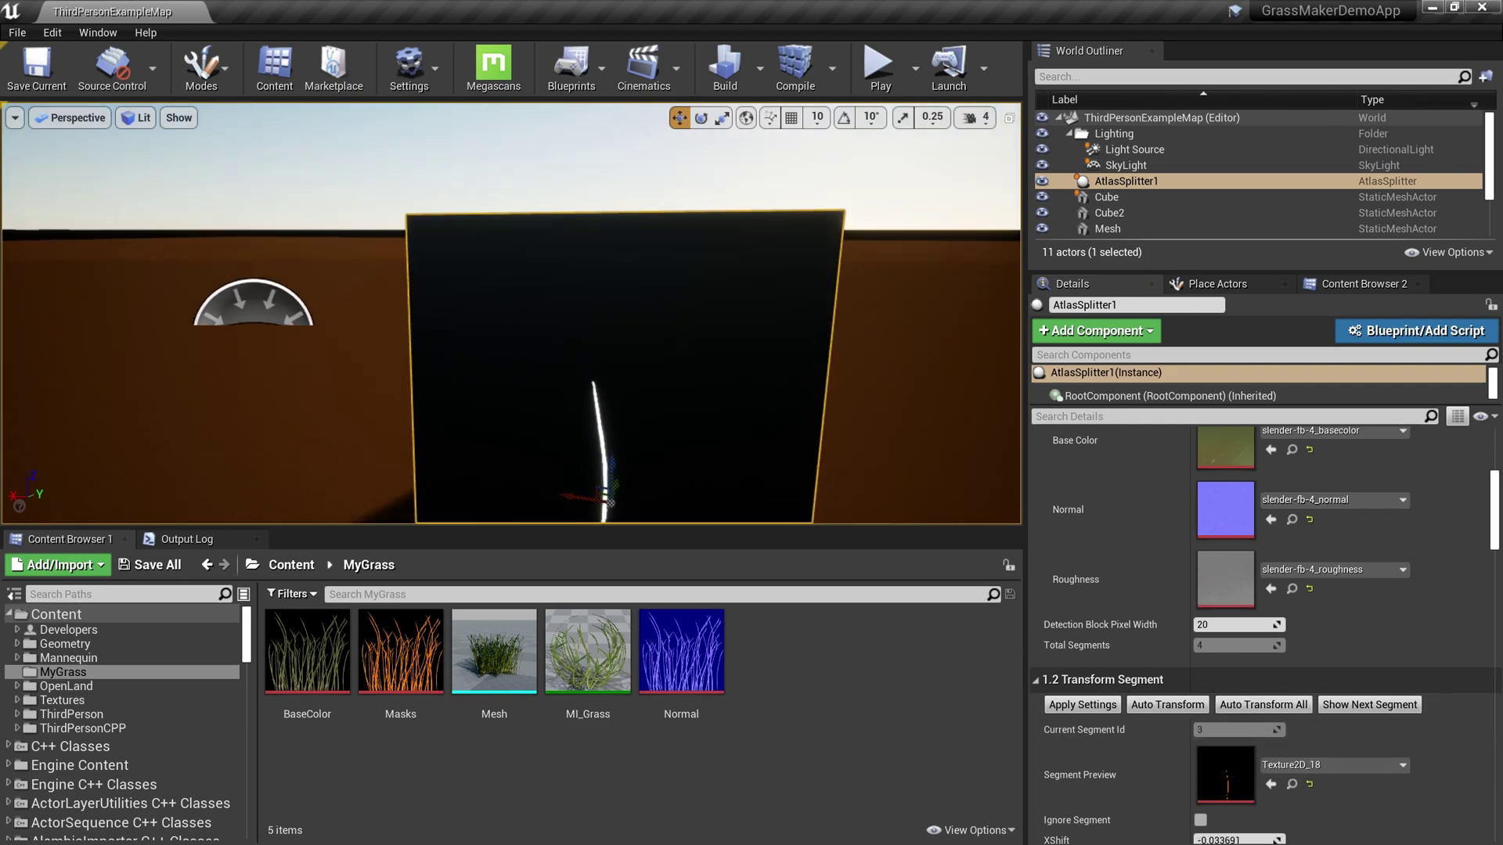
click(1351, 708)
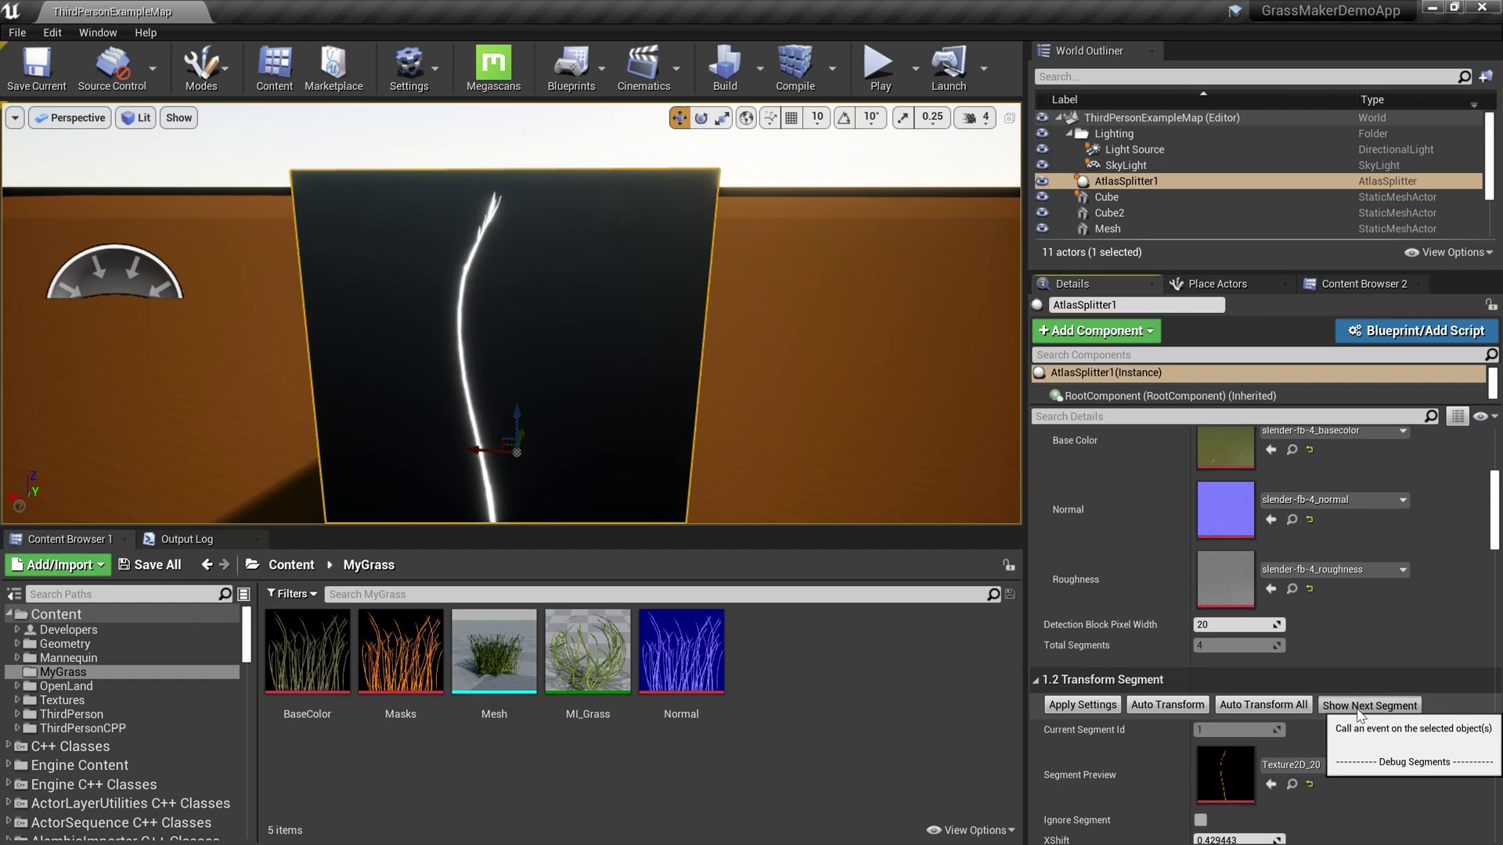
click(1348, 711)
click(1346, 710)
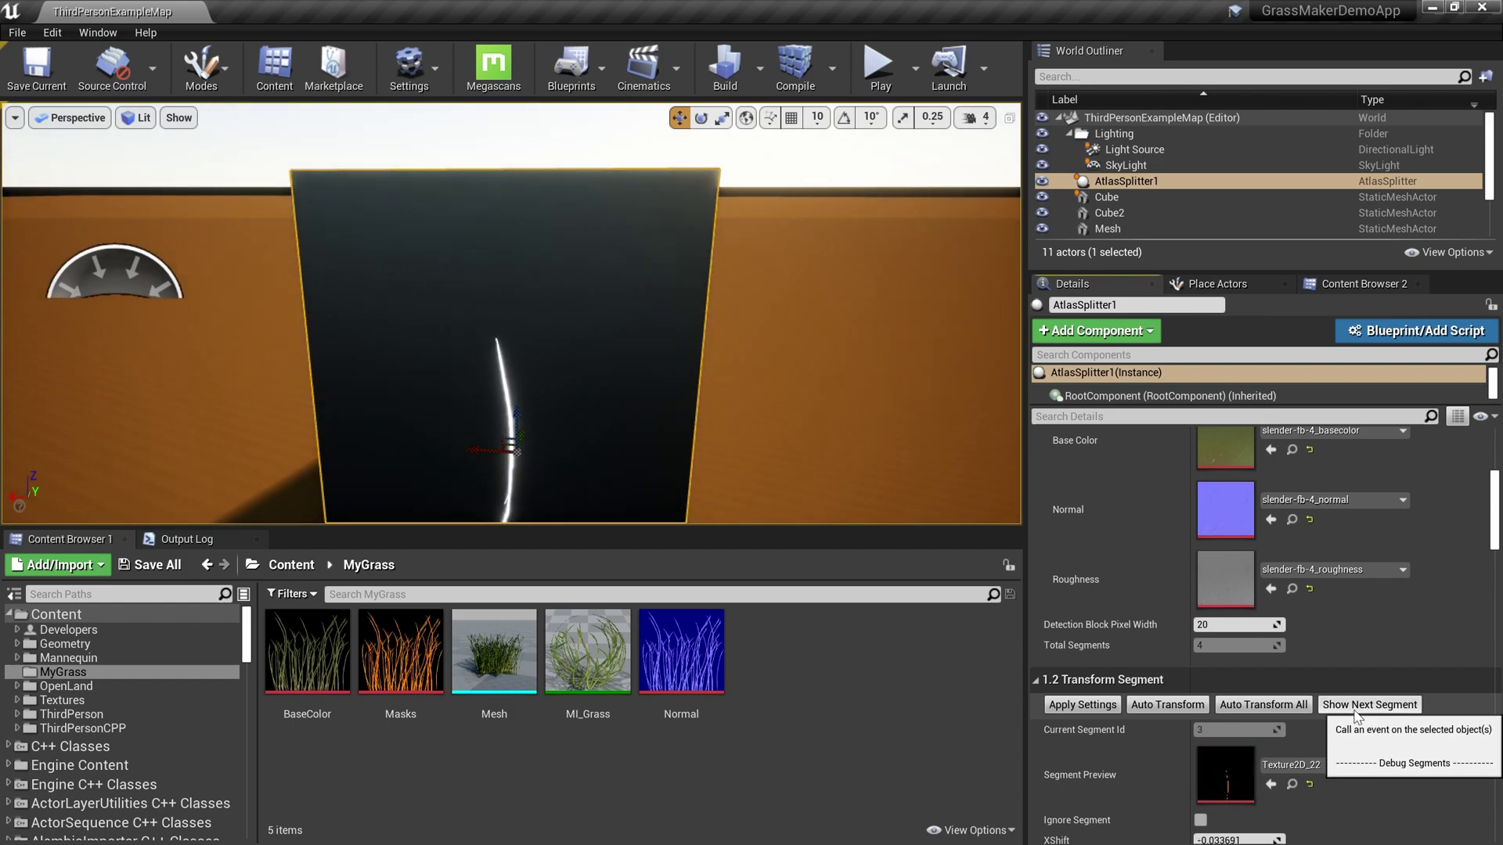
scroll(1350, 719, down, 5)
scroll(1302, 739, down, 3)
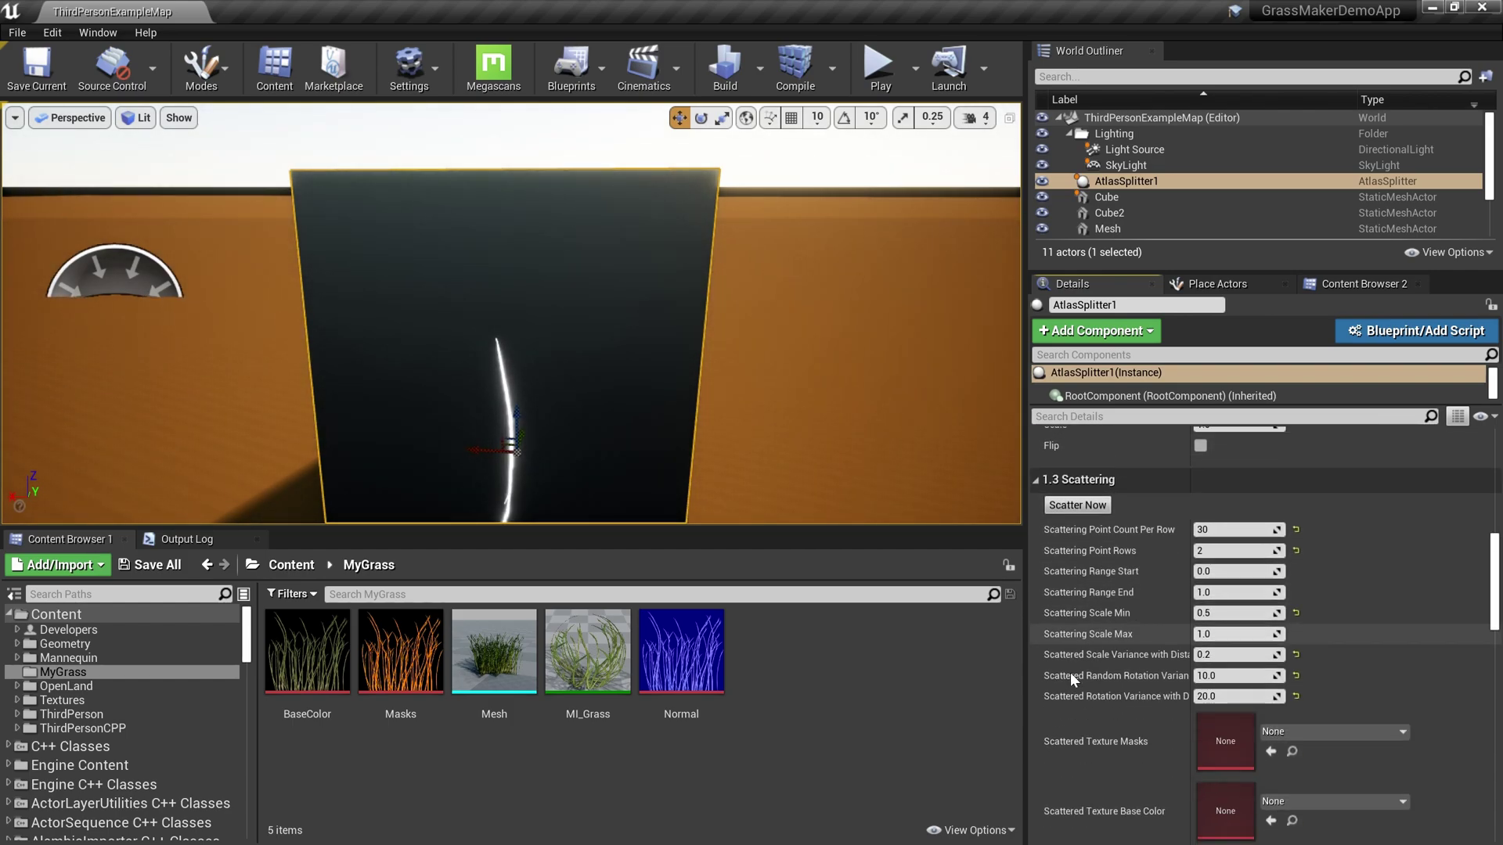
scroll(1070, 681, down, 5)
scroll(1072, 708, down, 1)
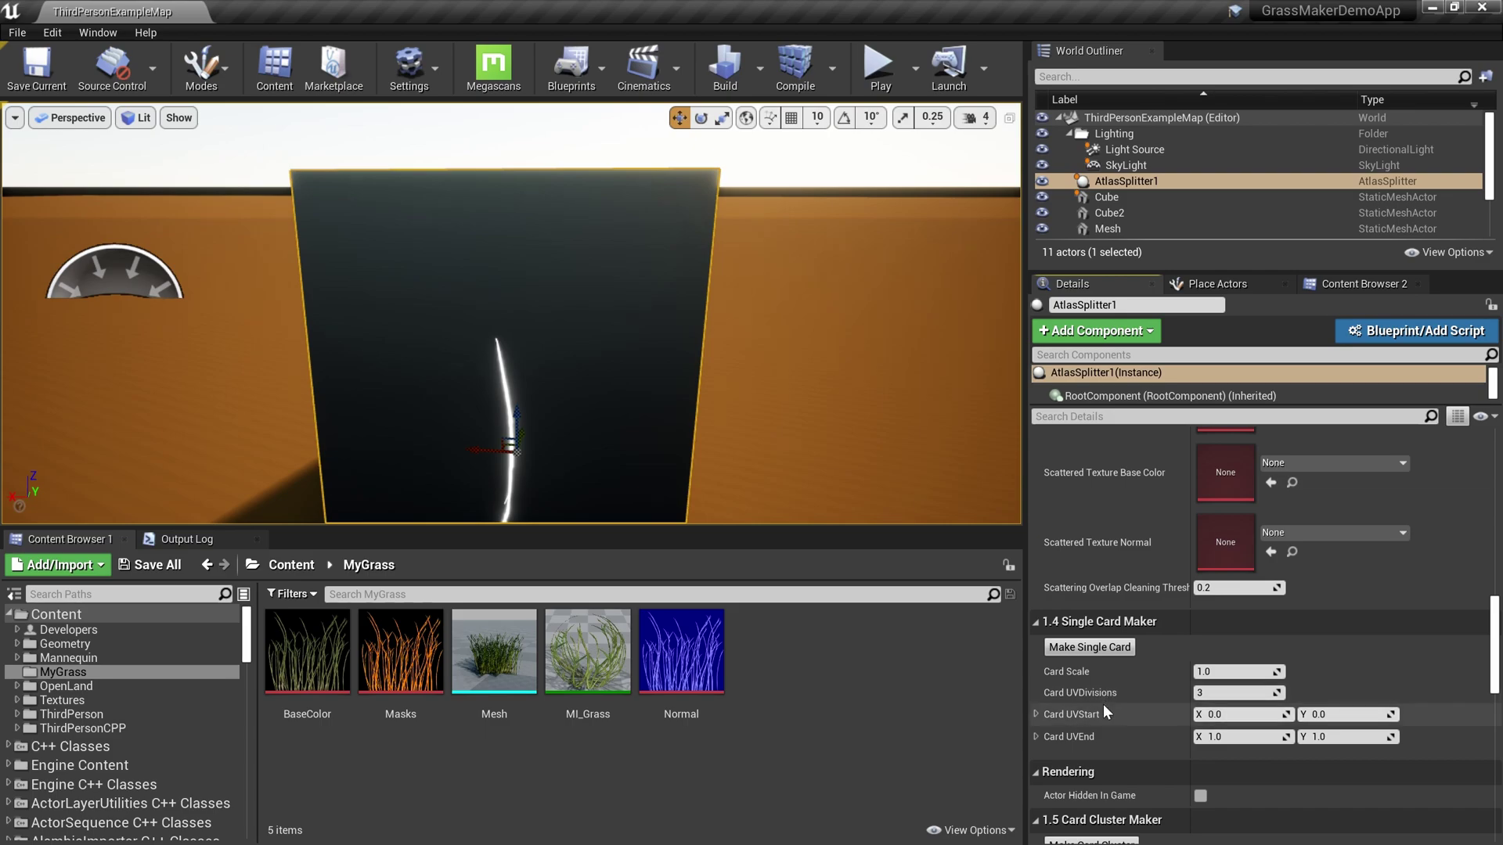
scroll(1105, 710, down, 1)
scroll(1081, 664, down, 3)
scroll(1083, 666, down, 2)
scroll(1098, 711, down, 3)
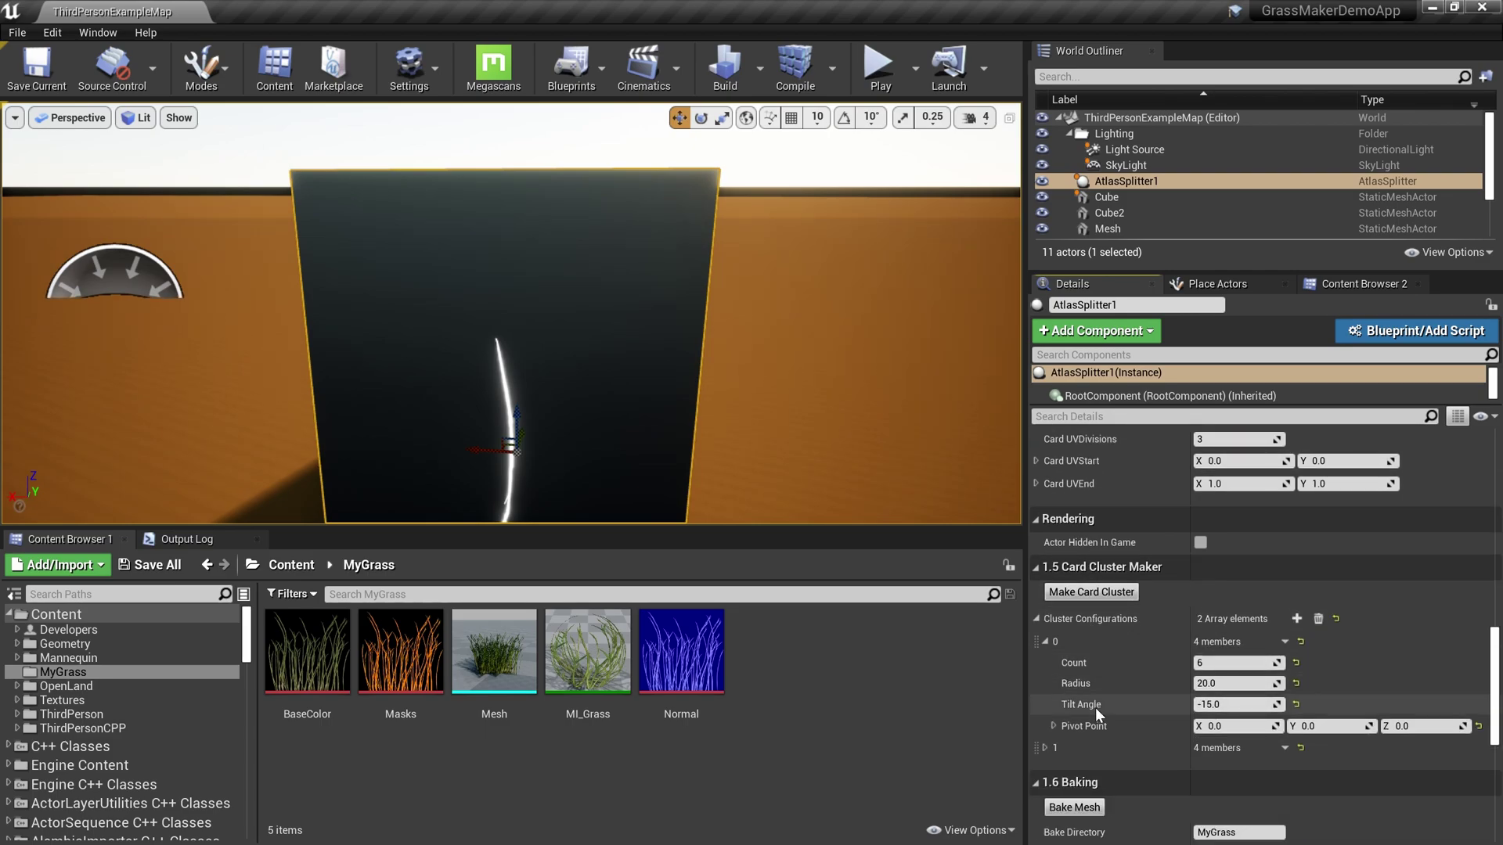
scroll(1098, 709, down, 3)
scroll(1110, 705, up, 3)
scroll(1112, 705, down, 2)
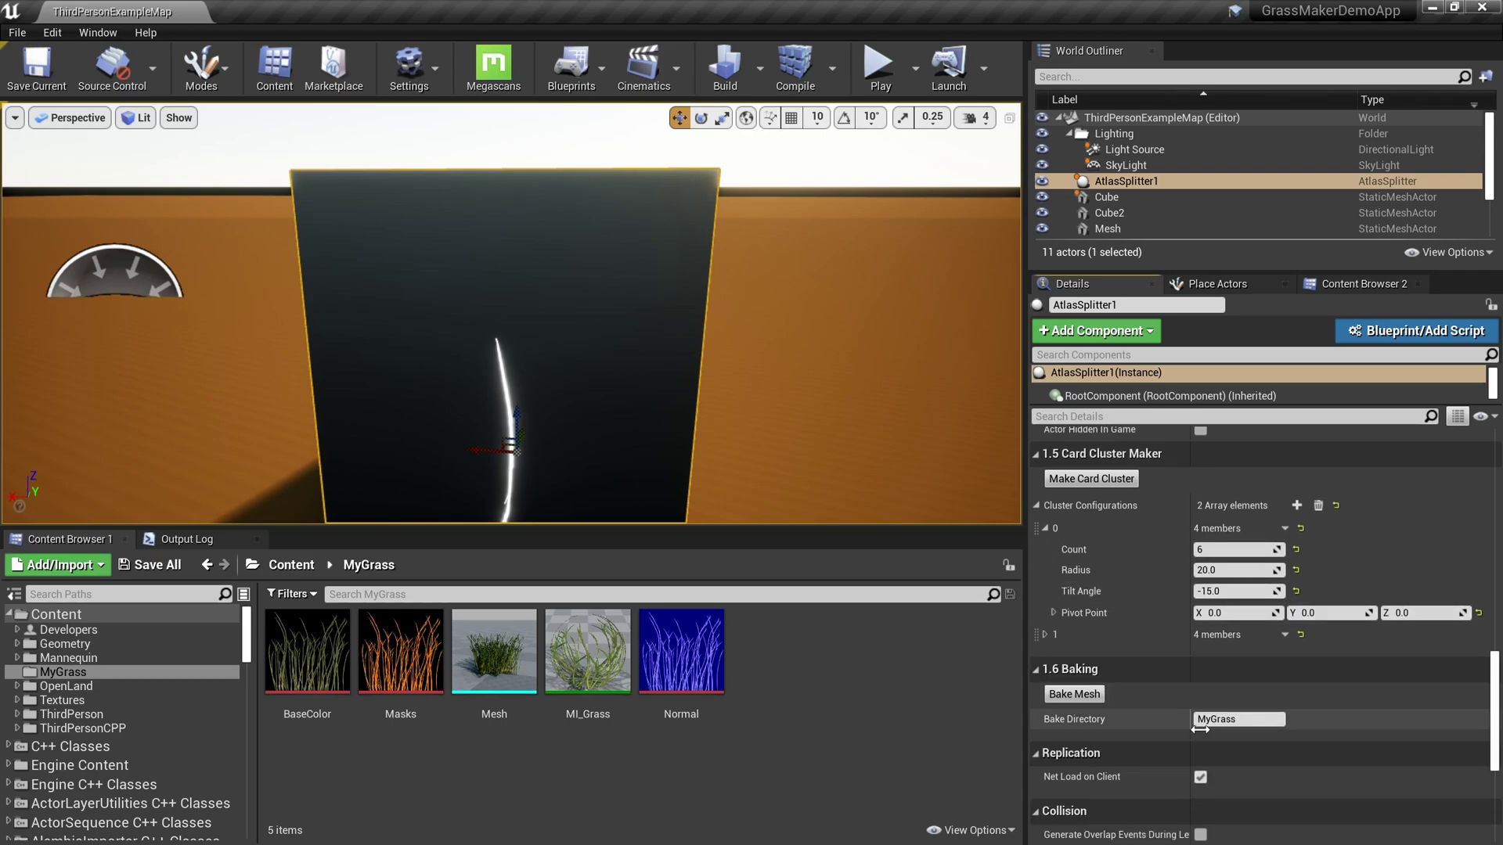
click(525, 679)
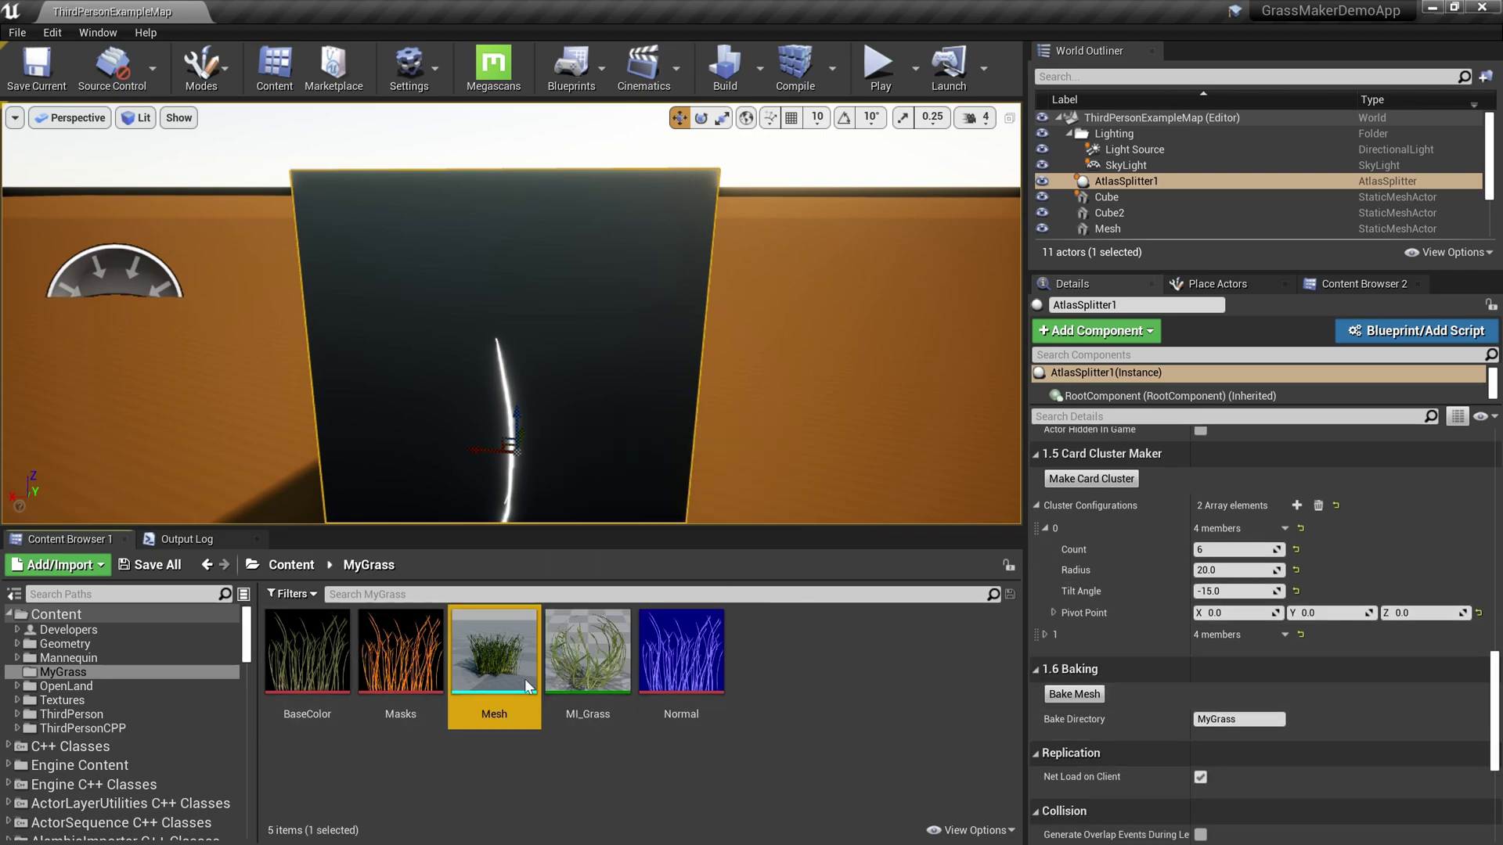
Step: Open the Mesh asset in the Static Mesh editor and zoom in on the 216-triangle clump
double_click(525, 679)
scroll(587, 520, up, 1)
scroll(586, 506, up, 3)
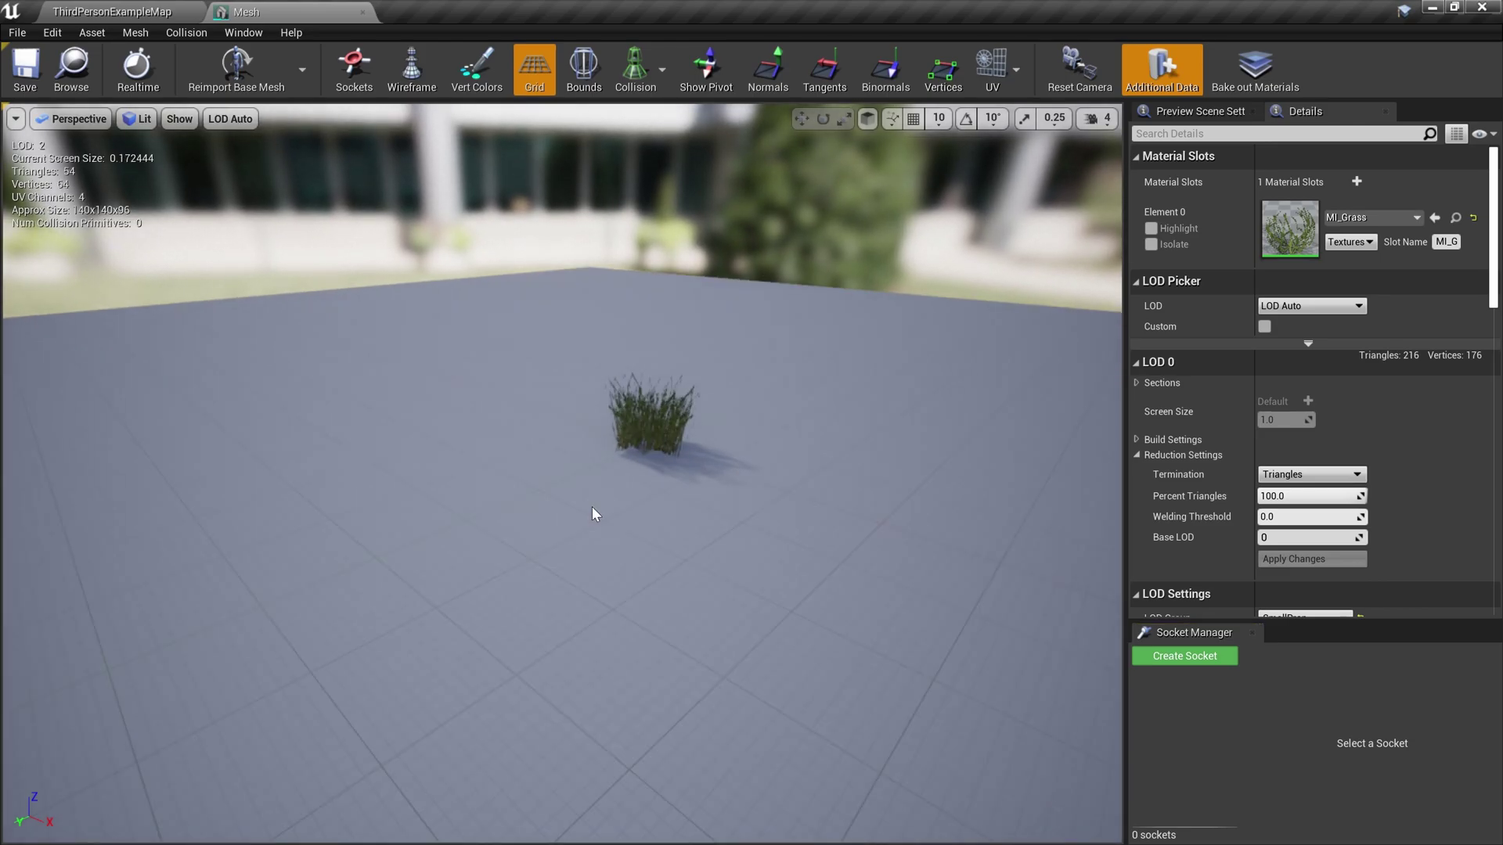
drag(591, 513, 913, 445)
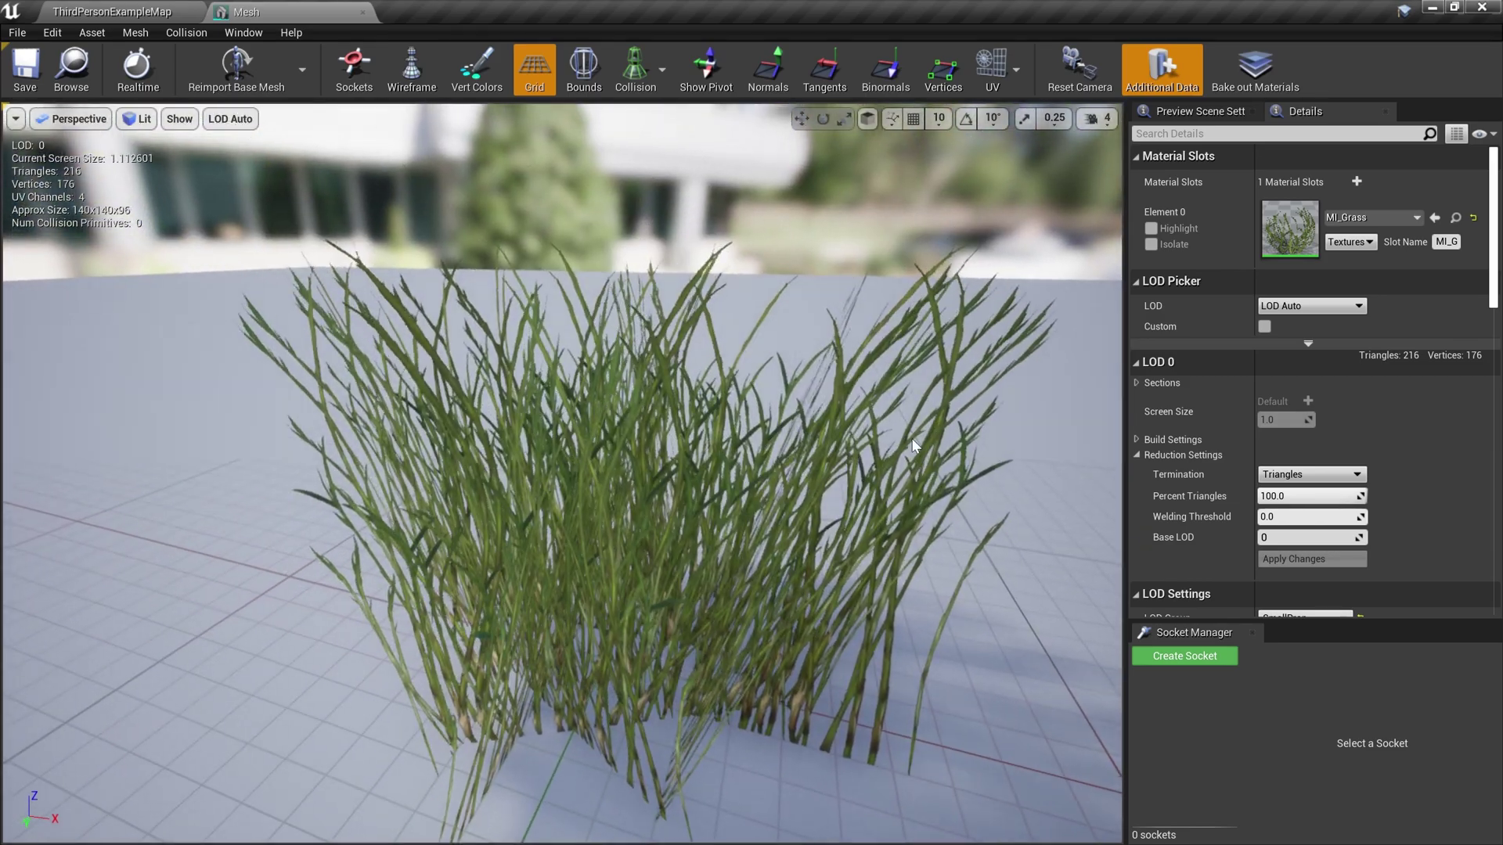